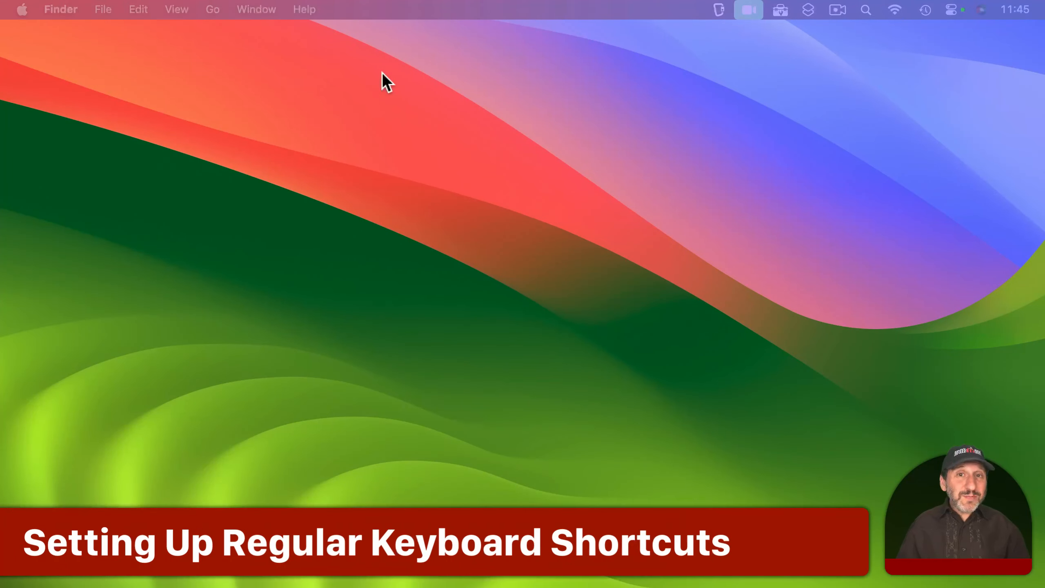
{"action": "left_click", "coordinate": [382, 73]}
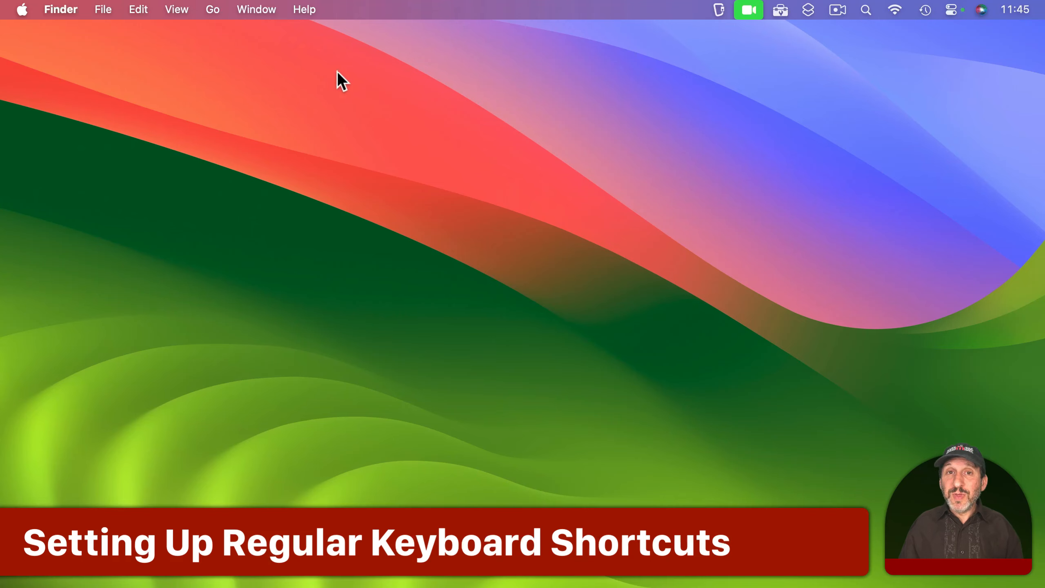
- Open the keyboard shortcuts list from the Keyboard section of System Settings
{"action": "left_click", "coordinate": [22, 9]}
{"action": "left_click", "coordinate": [49, 61]}
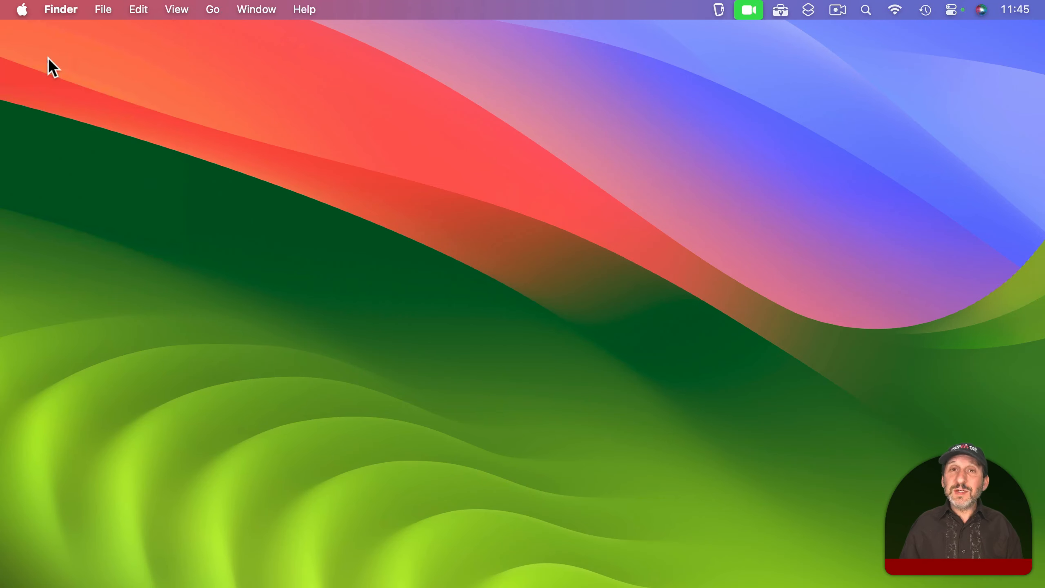
{"action": "scroll", "coordinate": [356, 467], "scroll_direction": "down", "scroll_amount": 10}
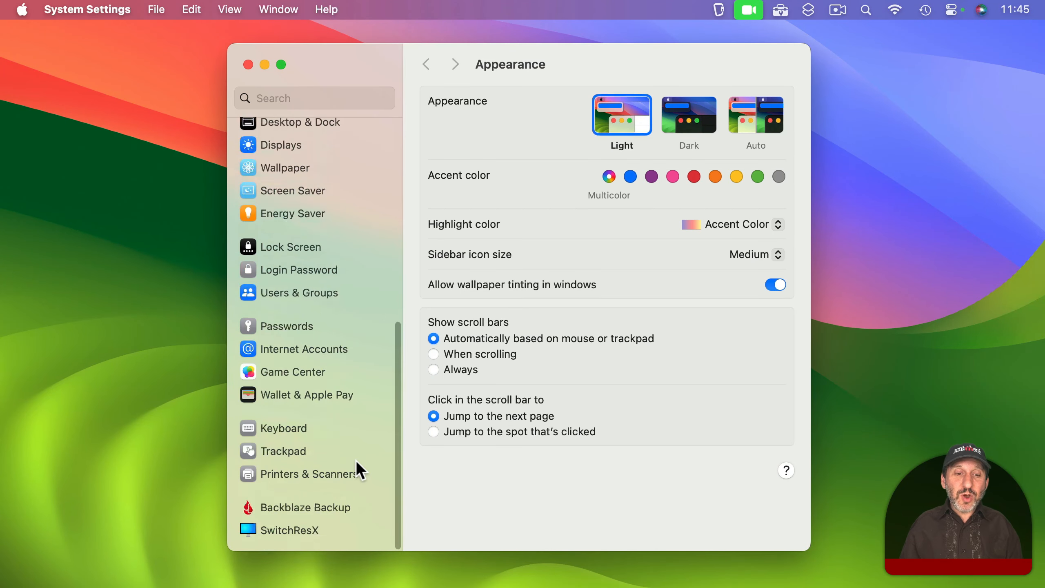
{"action": "left_click", "coordinate": [296, 428]}
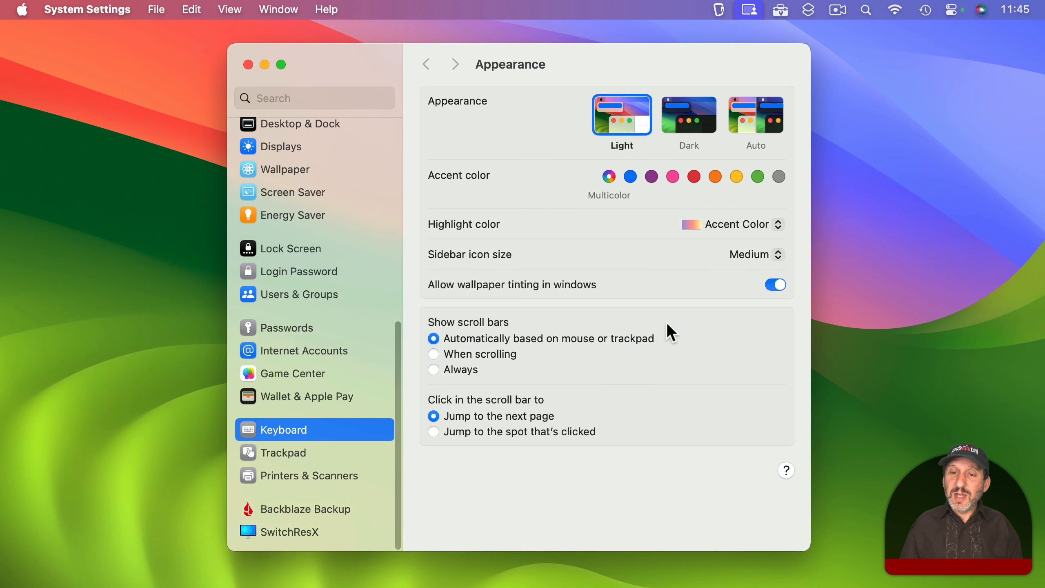
{"action": "left_click", "coordinate": [723, 260]}
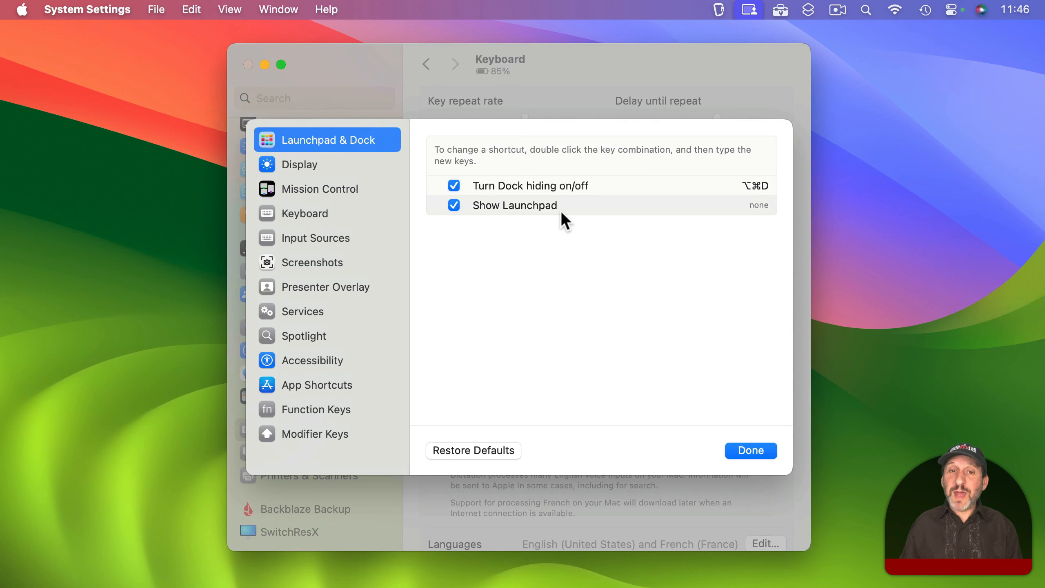
- Assign 5 as the shortcut for Show Launchpad and try it out
{"action": "double_click", "coordinate": [753, 204]}
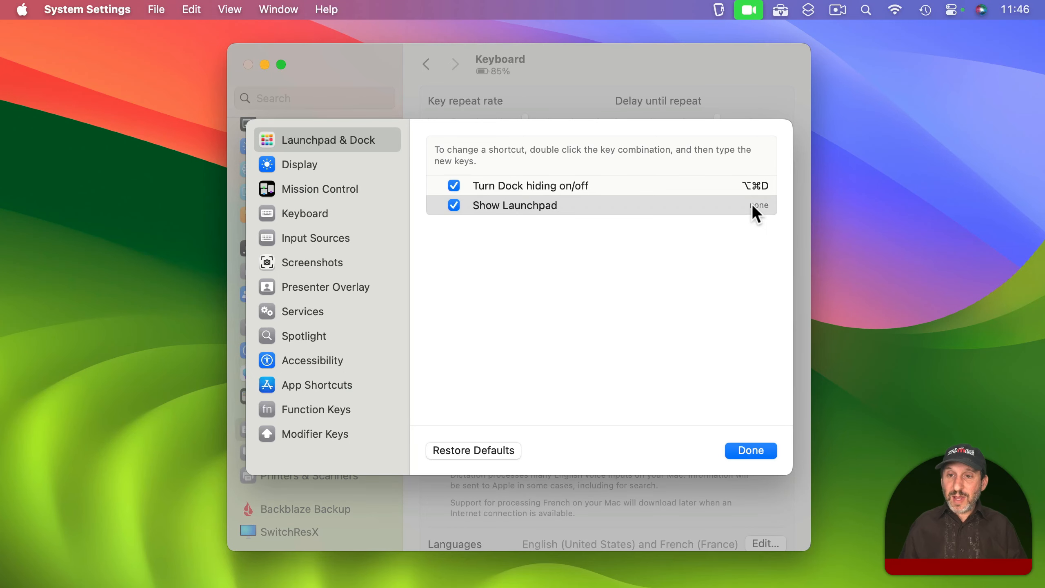
{"action": "double_click", "coordinate": [751, 204]}
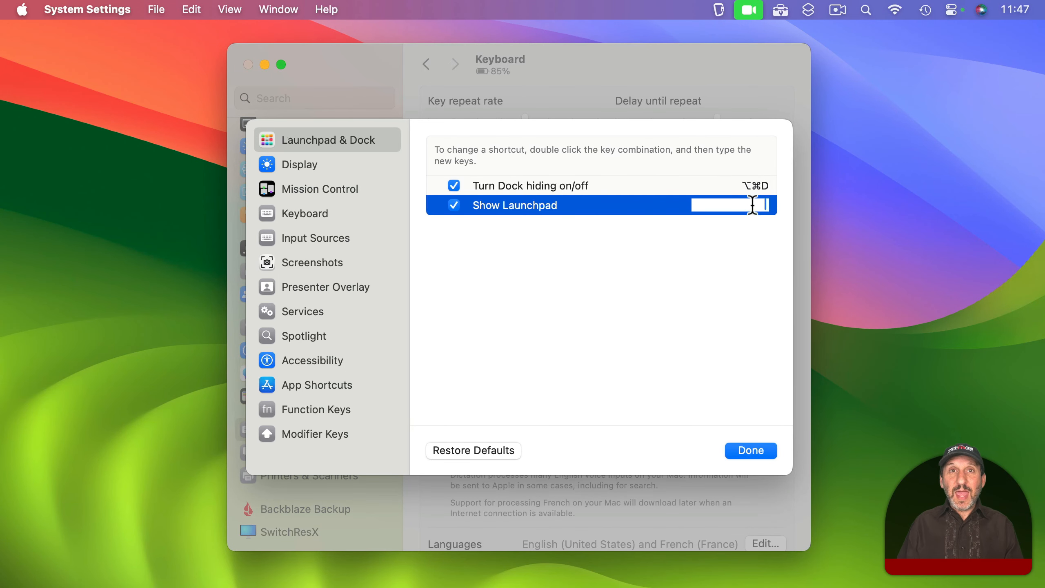
{"action": "key", "text": "5"}
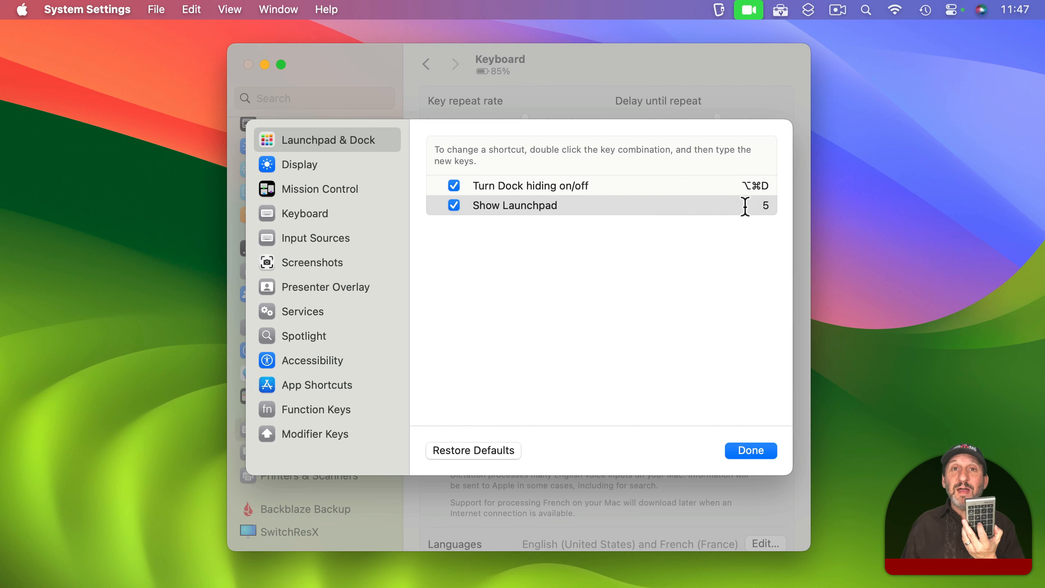
{"action": "key", "text": "5"}
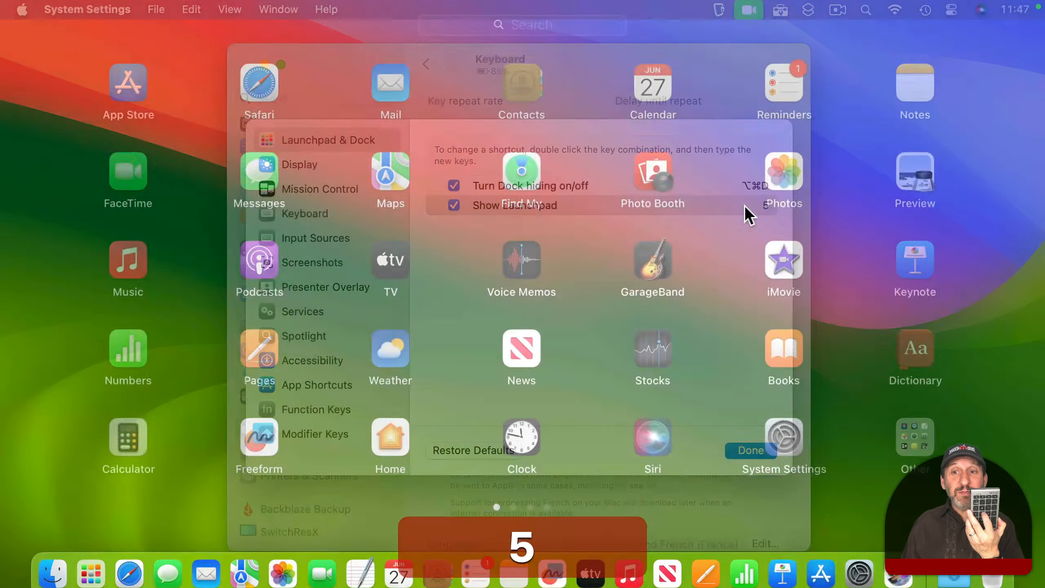
{"action": "key", "text": "5"}
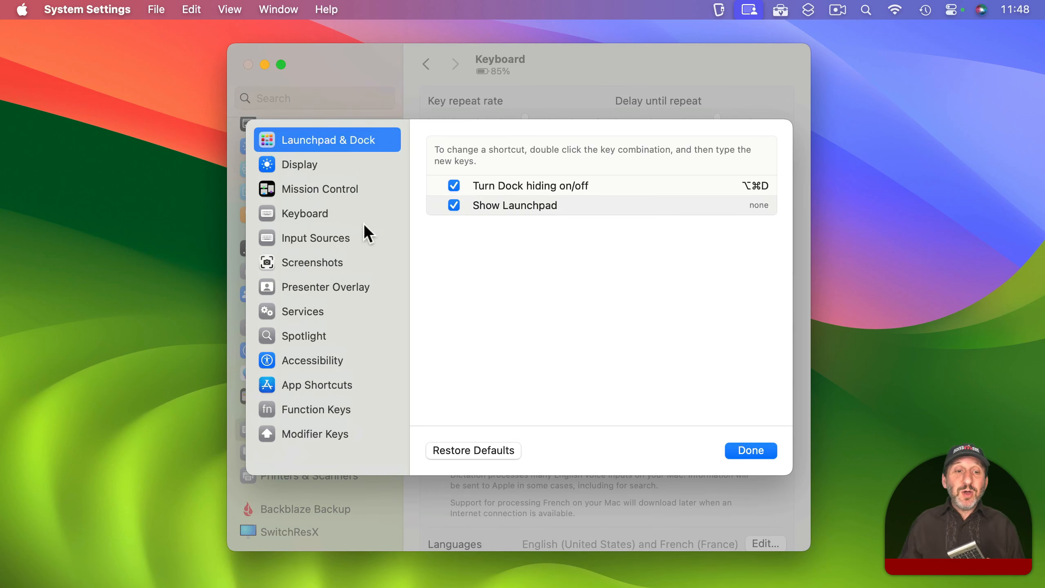
- Expand the Shortcuts group in the Services keyboard shortcuts and find the Launch Calculator entry
{"action": "left_click", "coordinate": [304, 310]}
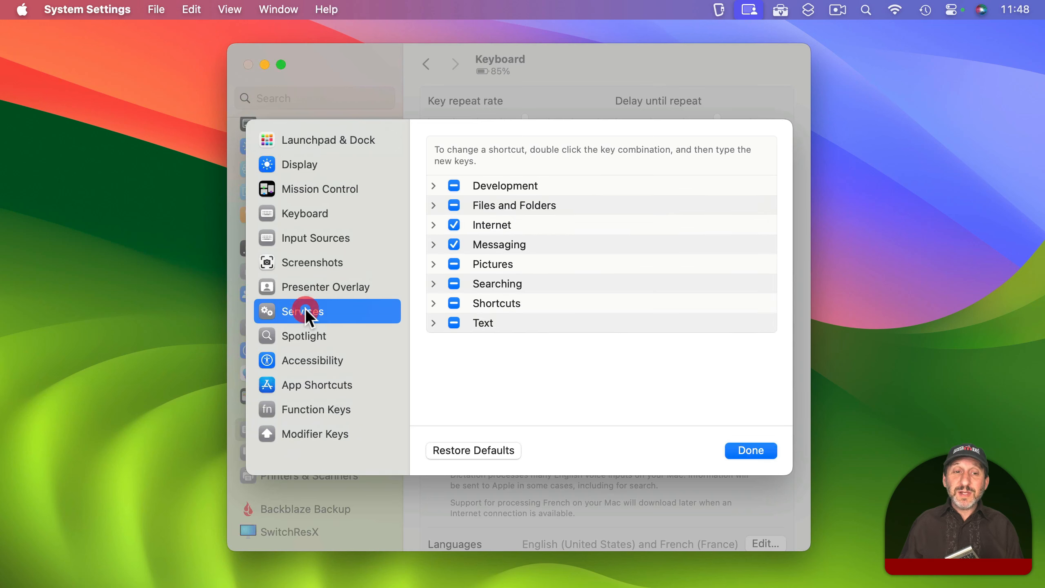
{"action": "left_click", "coordinate": [433, 303]}
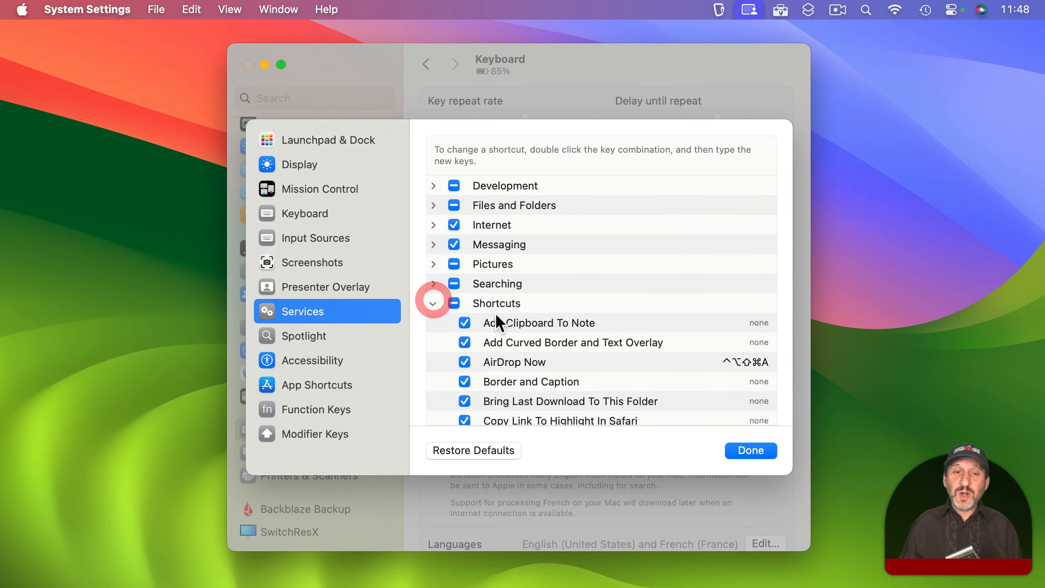
{"action": "scroll", "coordinate": [494, 313], "scroll_direction": "down", "scroll_amount": 5}
{"action": "scroll", "coordinate": [494, 313], "scroll_direction": "down", "scroll_amount": 3}
{"action": "scroll", "coordinate": [495, 317], "scroll_direction": "down", "scroll_amount": 1}
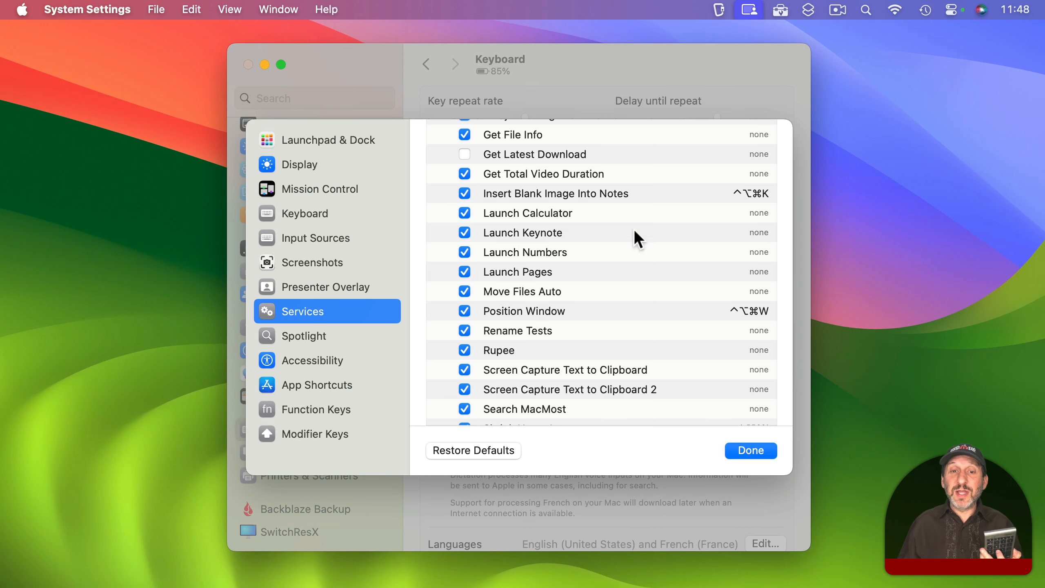
- Try to assign the single key 5 as the shortcut for the Launch Calculator service
{"action": "left_click", "coordinate": [760, 213]}
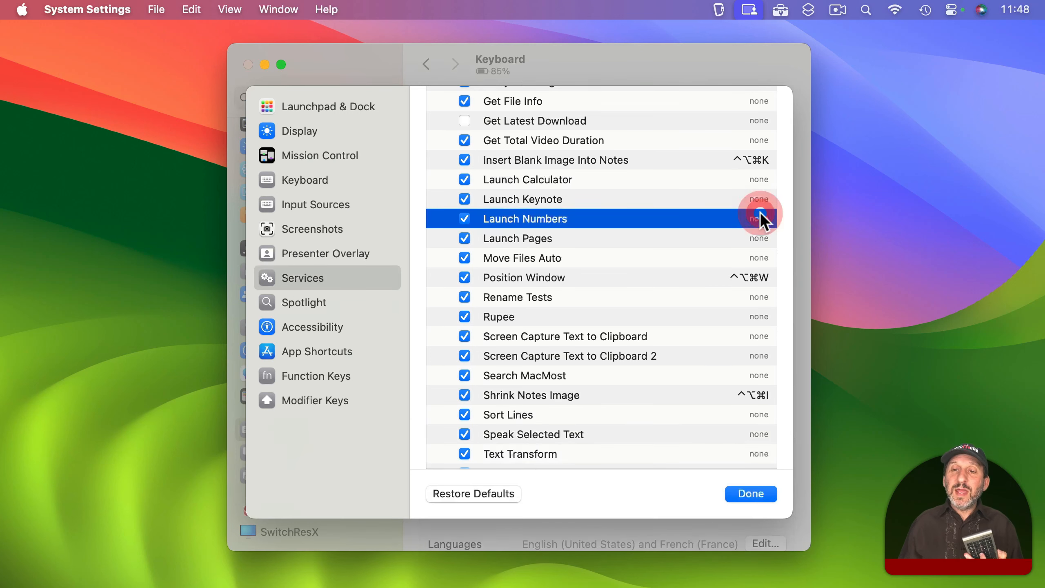
{"action": "left_click", "coordinate": [760, 178]}
{"action": "left_click", "coordinate": [759, 177]}
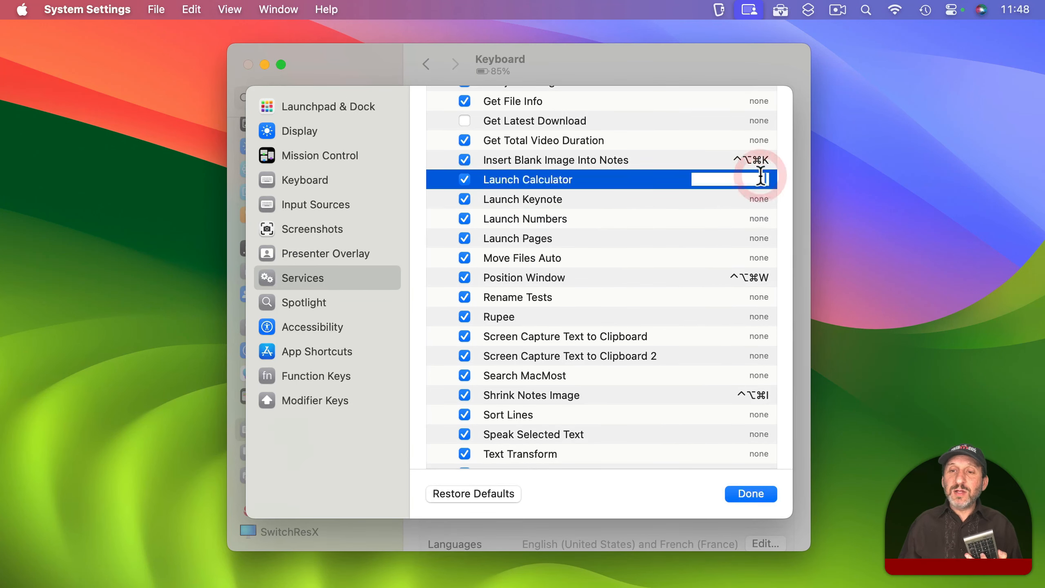
{"action": "key", "text": "5"}
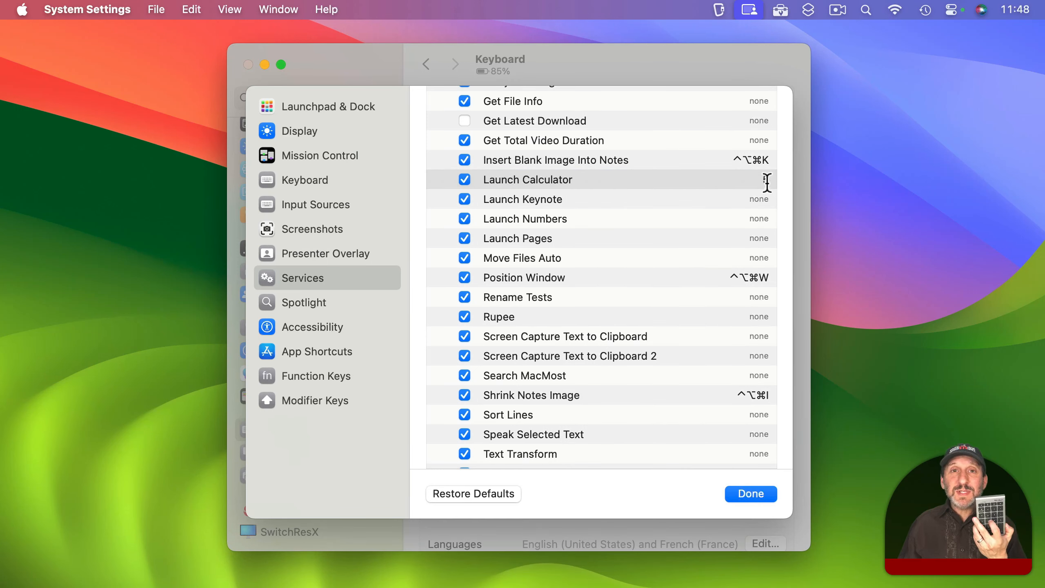
{"action": "key", "text": "5"}
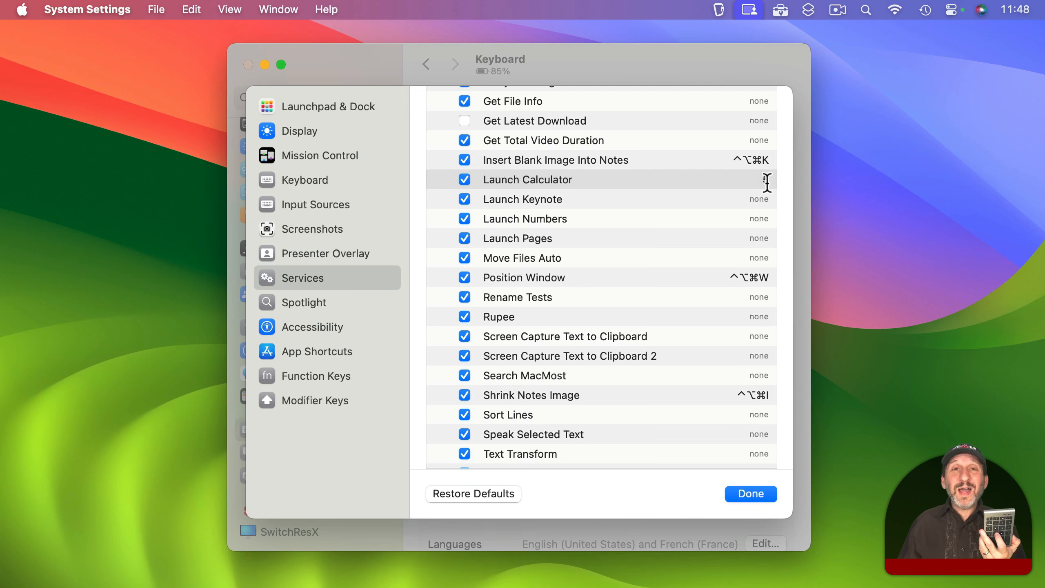
- Set the Launch Calculator service's shortcut to ⌘5 and close the keyboard shortcuts list
{"action": "double_click", "coordinate": [755, 181]}
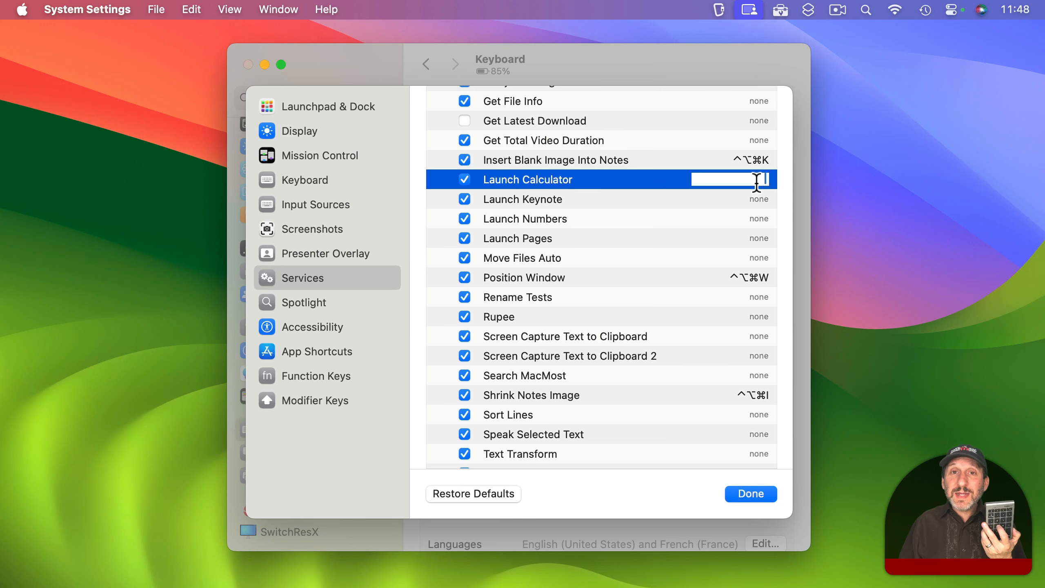
{"action": "key", "text": "super"}
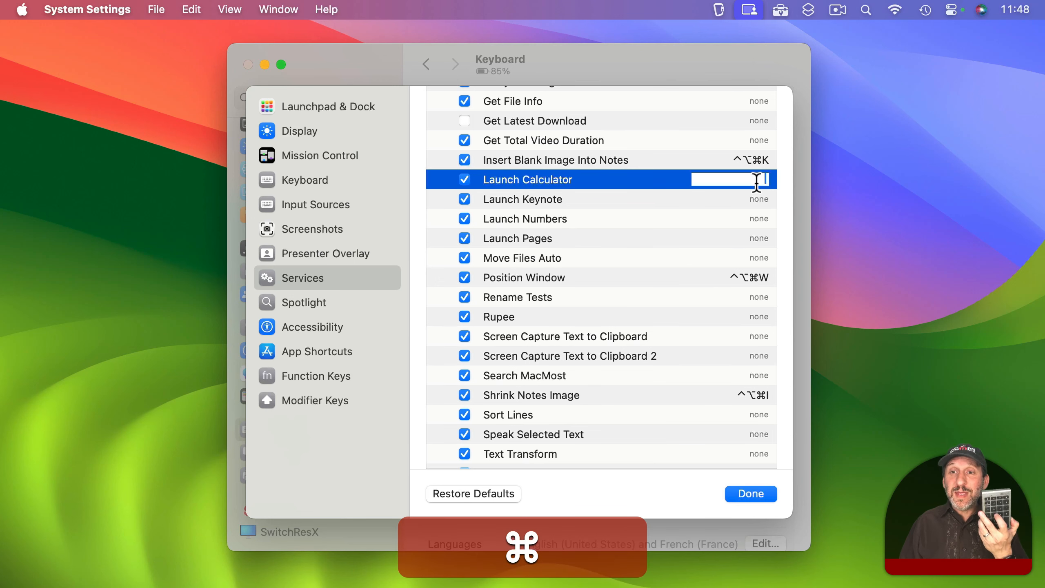
{"action": "key", "text": "super+5"}
{"action": "scroll", "coordinate": [753, 329], "scroll_direction": "up", "scroll_amount": 2}
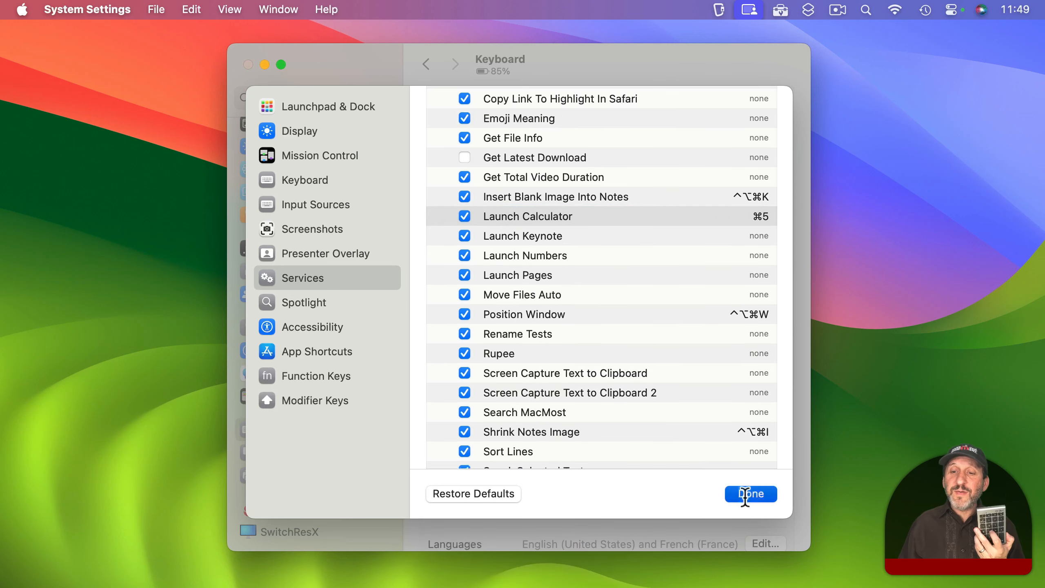
{"action": "left_click", "coordinate": [747, 494]}
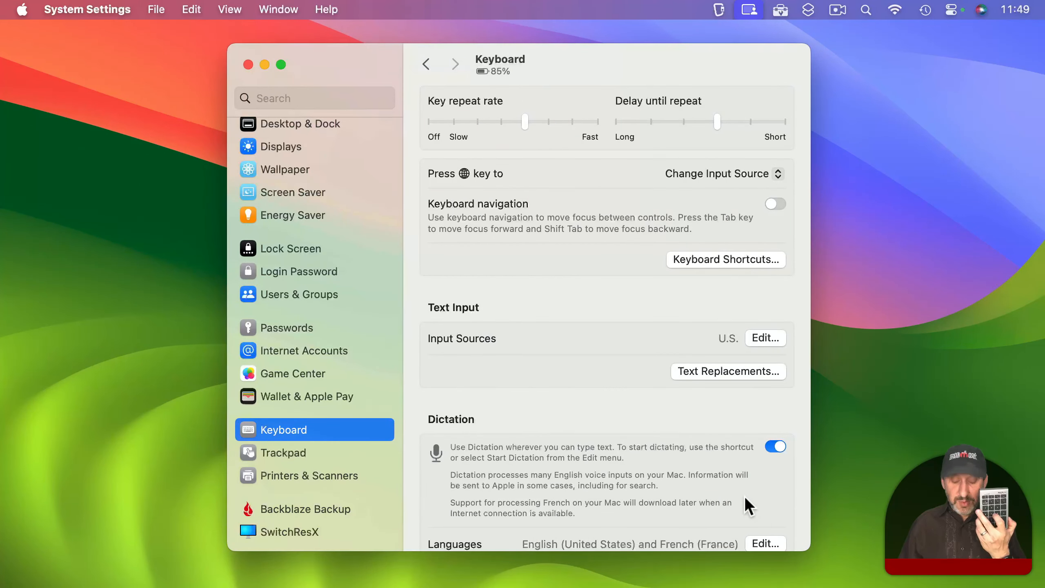
- Test the ⌘5 shortcut by launching Calculator with it twice, closing Calculator after each launch
{"action": "key", "text": "super"}
{"action": "key", "text": "super+5"}
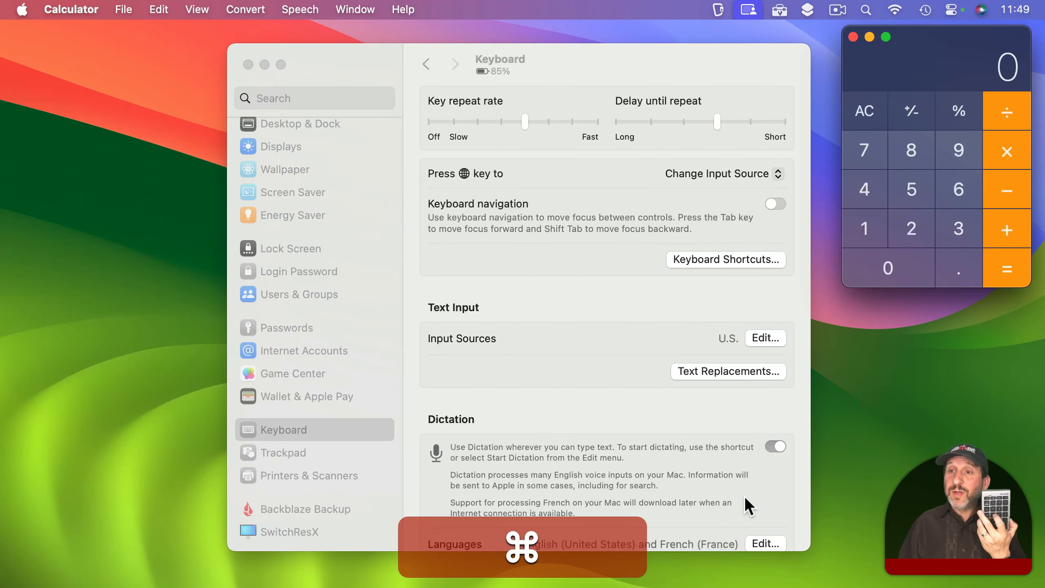
{"action": "key", "text": "super+q"}
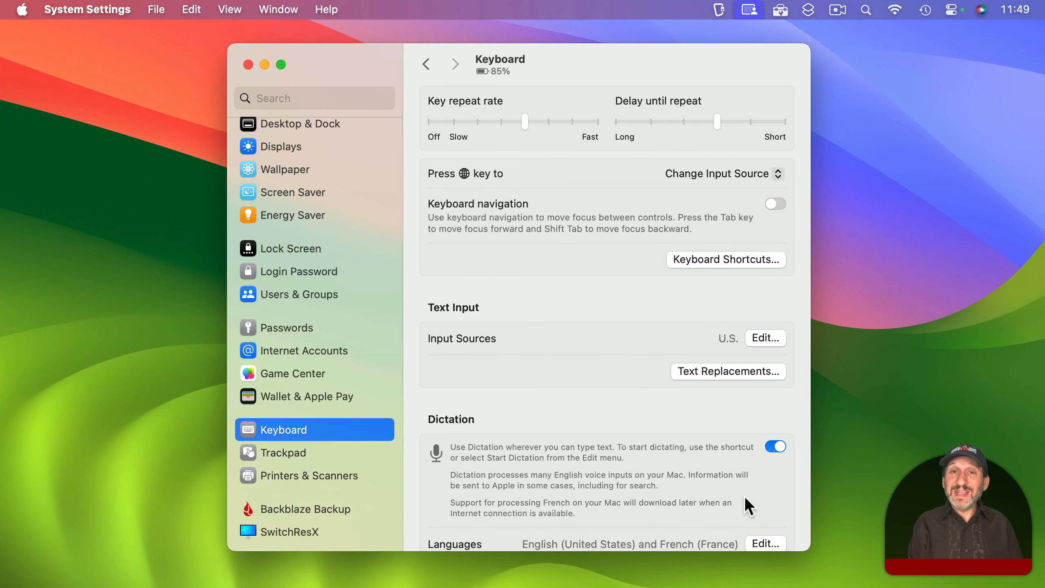
{"action": "key", "text": "super+5"}
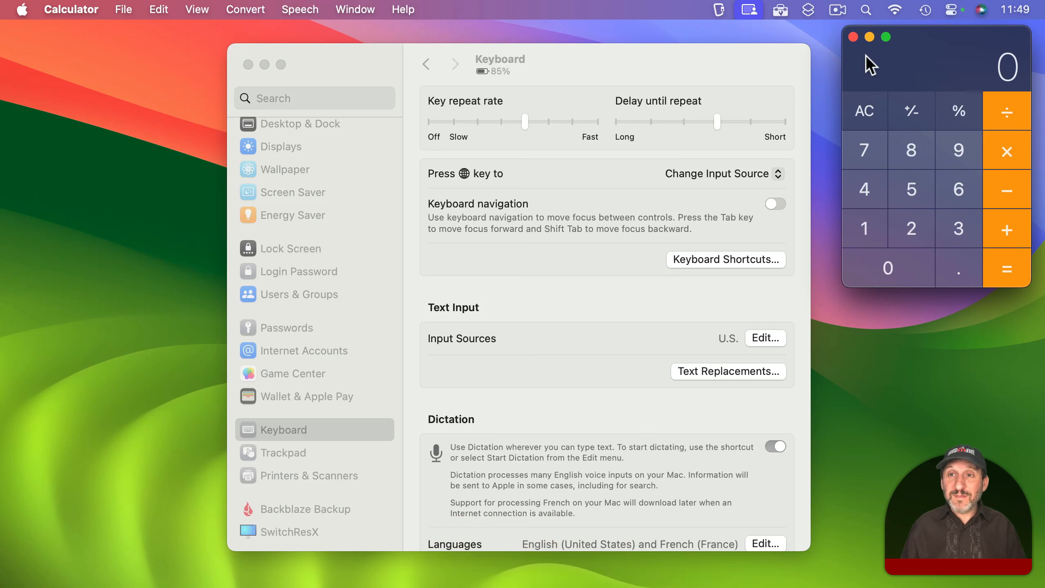
{"action": "left_click", "coordinate": [853, 37]}
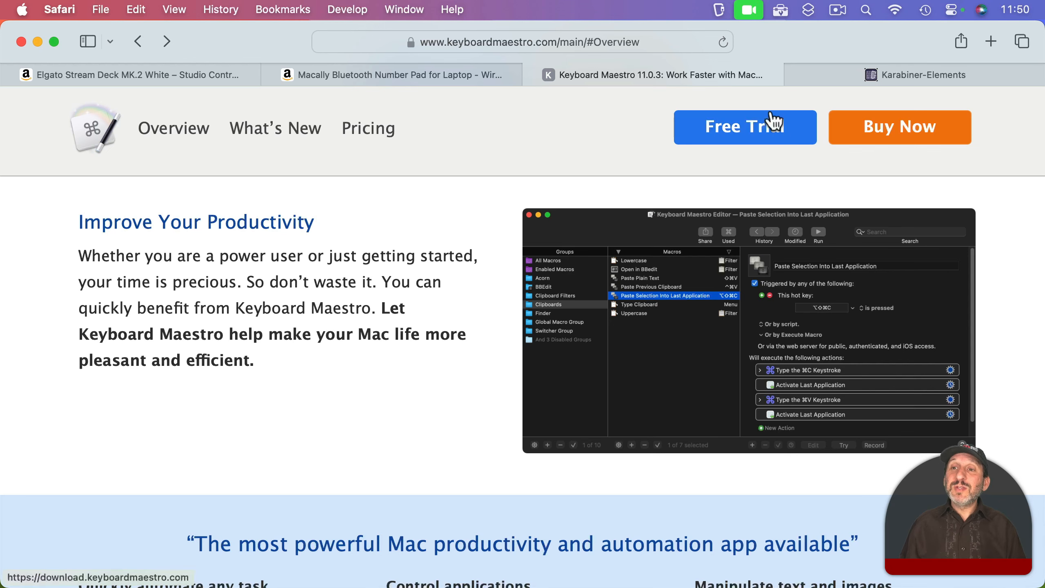
- View the Karabiner-Elements web page in Safari, and open the Devices section of the Karabiner-Elements app's settings
{"action": "left_click", "coordinate": [901, 80]}
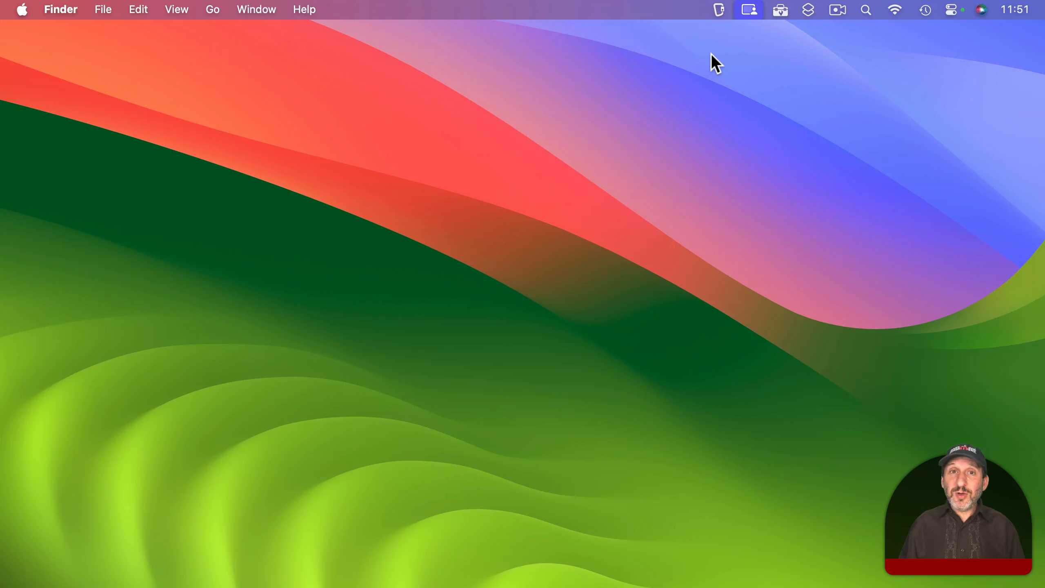
{"action": "left_click", "coordinate": [720, 4]}
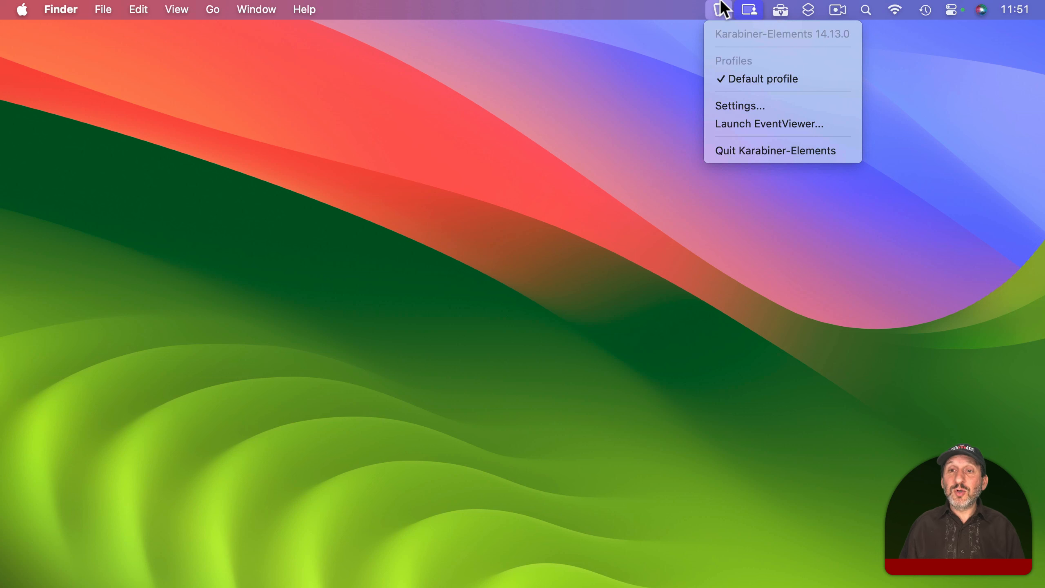
{"action": "left_click", "coordinate": [729, 106]}
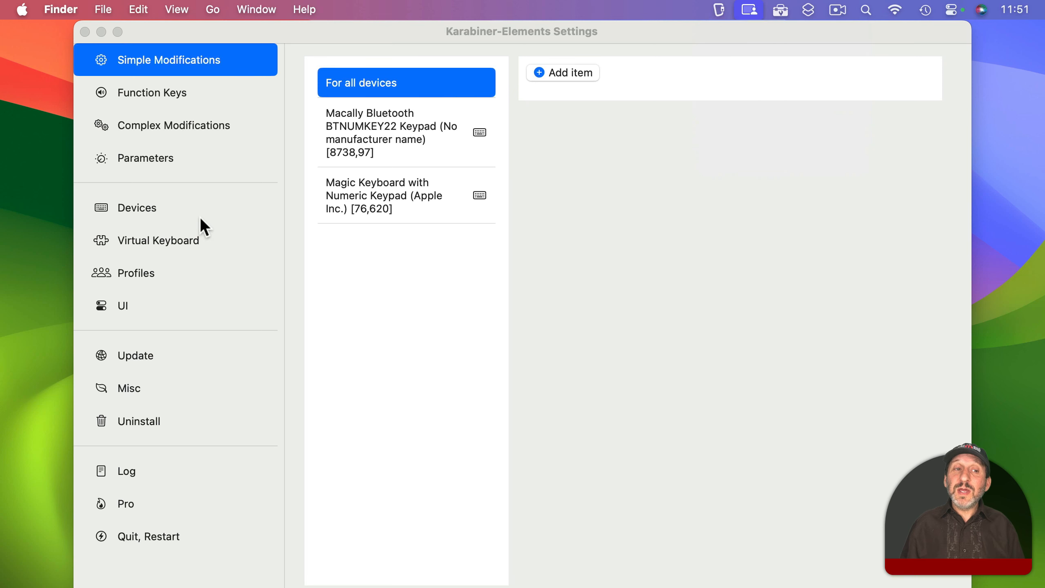
{"action": "left_click", "coordinate": [136, 210]}
{"action": "left_click", "coordinate": [137, 209]}
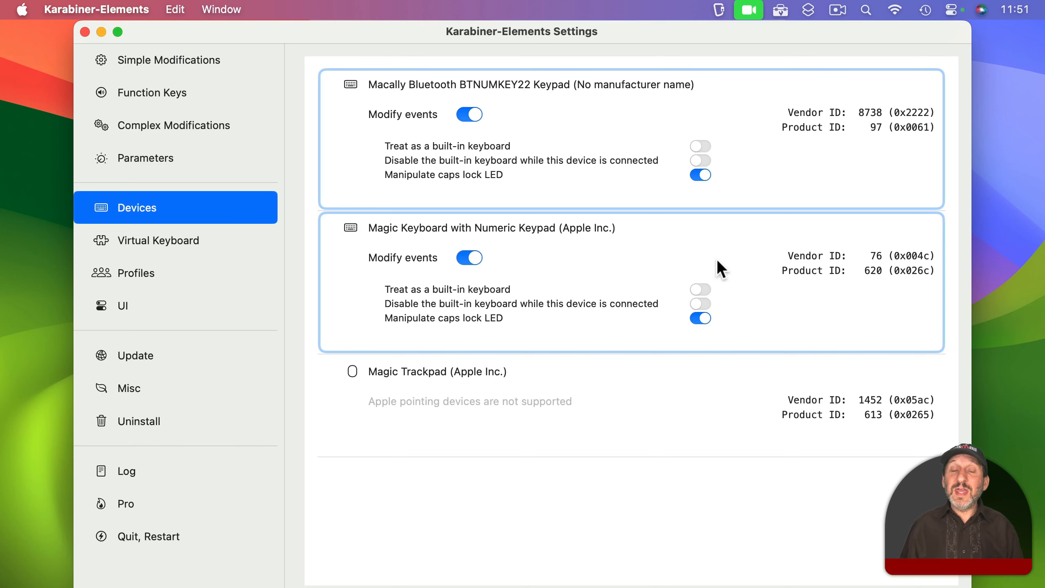
- Start a simple modification for the Macally Bluetooth BTNUMKEY22 Keypad with keypad_5 as the source key
{"action": "left_click", "coordinate": [152, 63]}
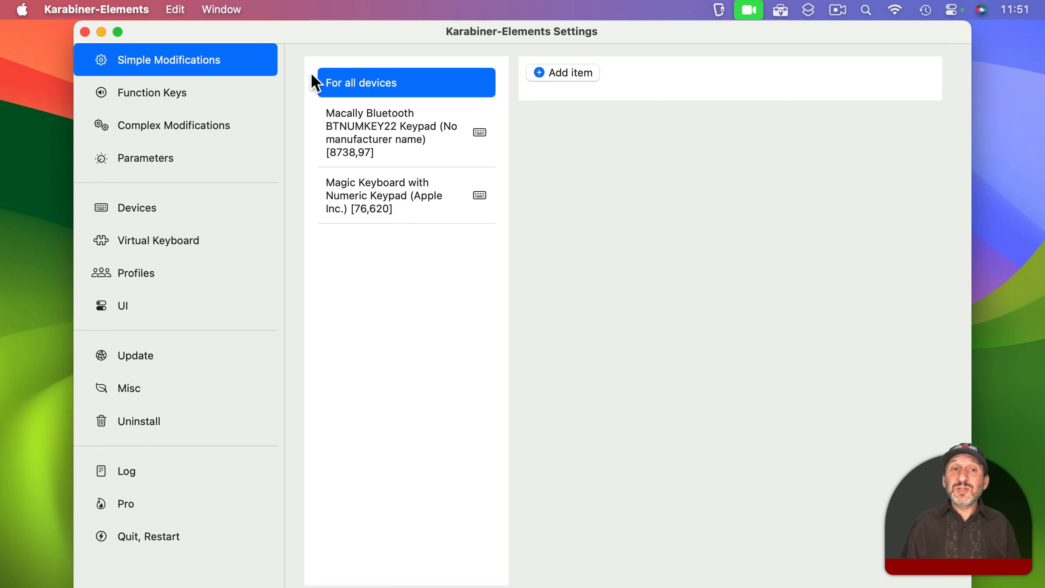
{"action": "left_click", "coordinate": [351, 127]}
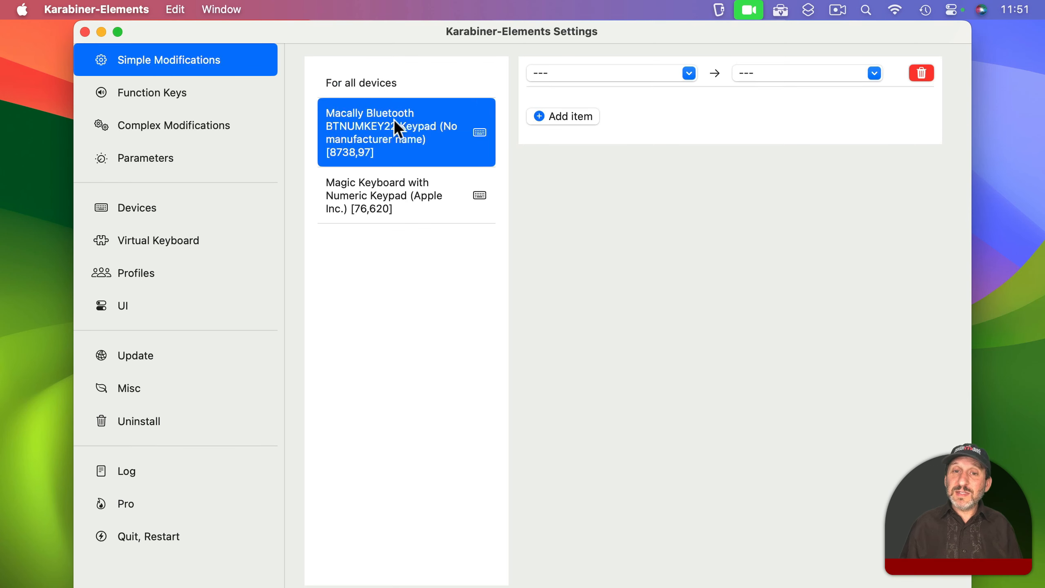
{"action": "left_click", "coordinate": [567, 70]}
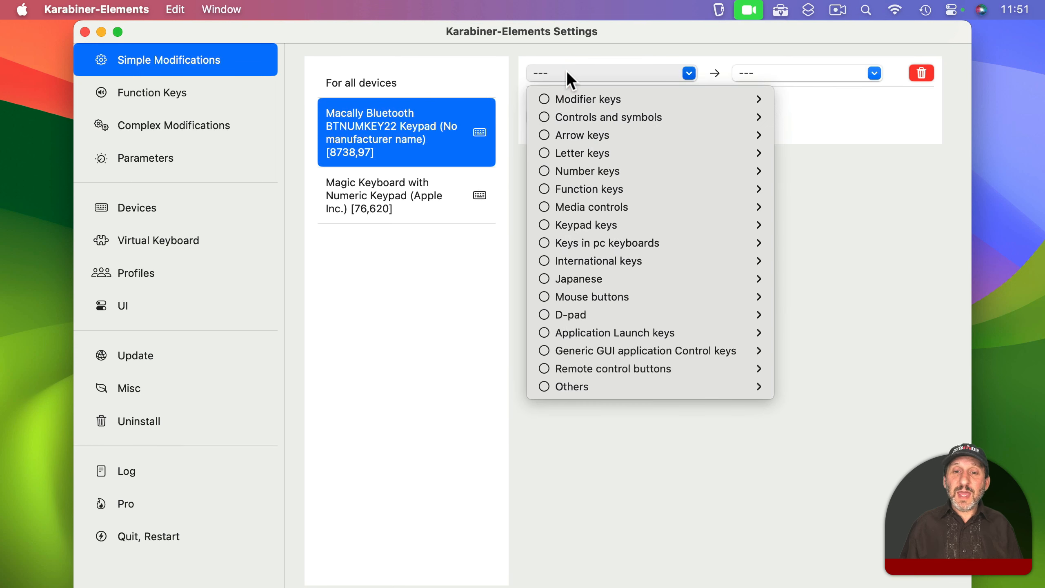
{"action": "mouse_move", "coordinate": [692, 225]}
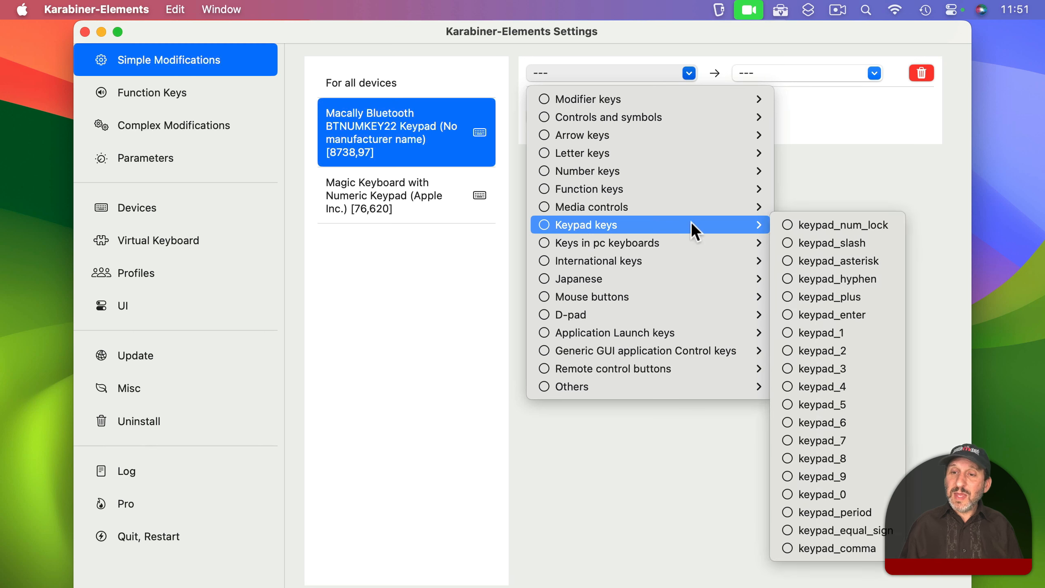
{"action": "left_click", "coordinate": [813, 404]}
- Map keypad_5 to the launchpad media control and test the remapped key twice on the keypad
{"action": "left_click", "coordinate": [757, 74]}
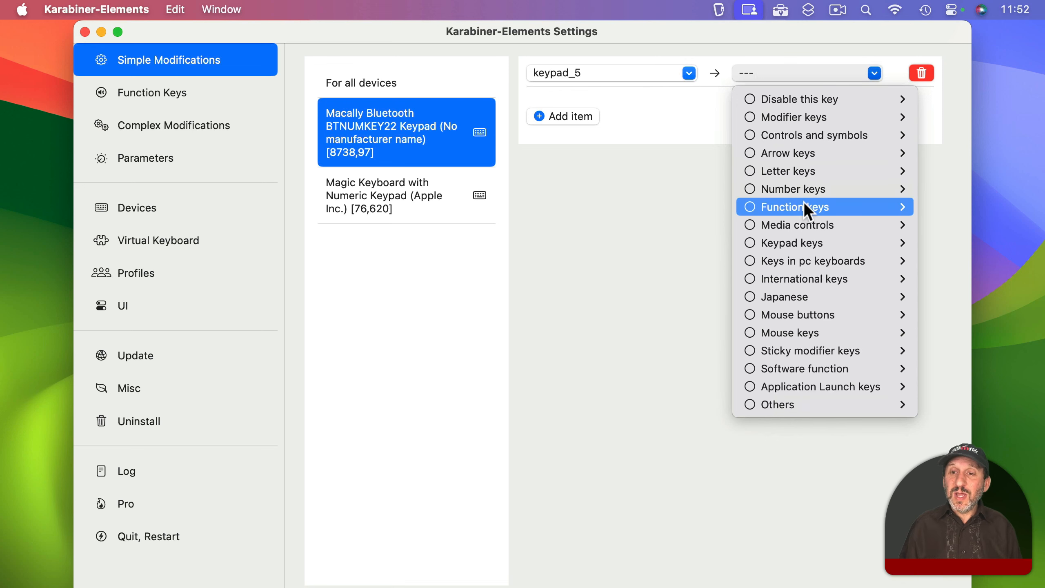
{"action": "mouse_move", "coordinate": [794, 209]}
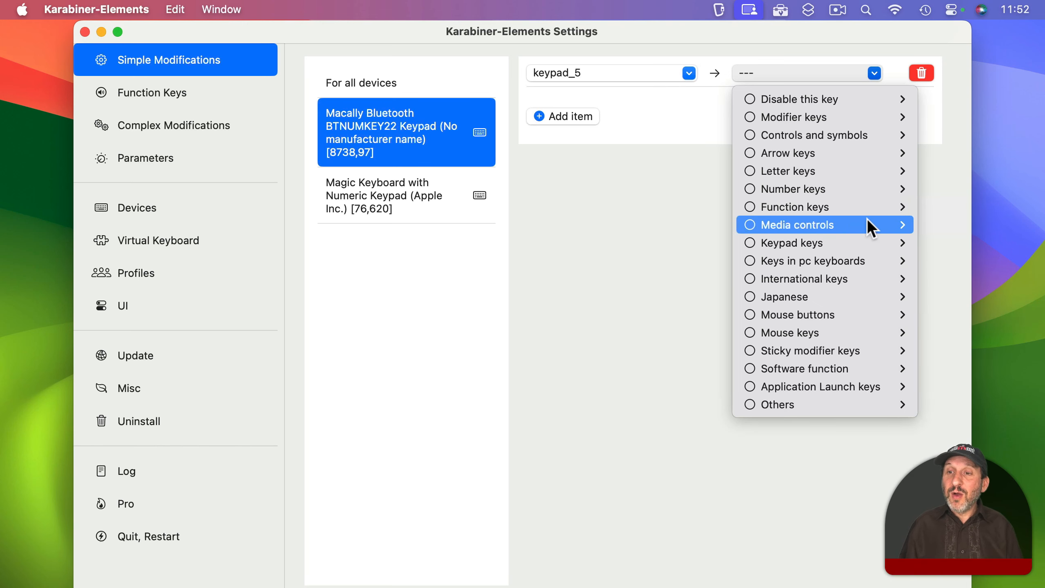
{"action": "mouse_move", "coordinate": [867, 222]}
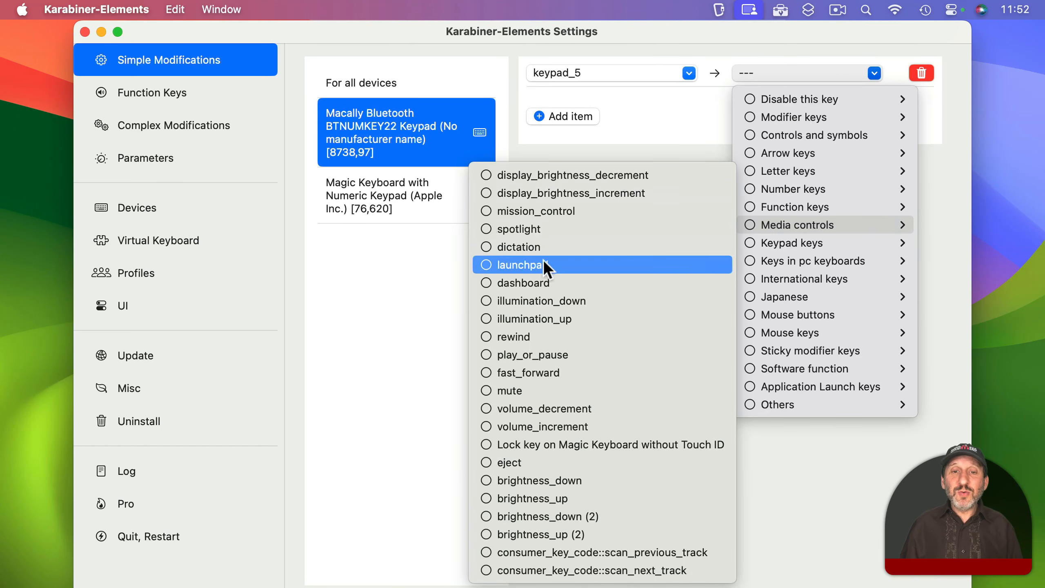
{"action": "left_click", "coordinate": [507, 265]}
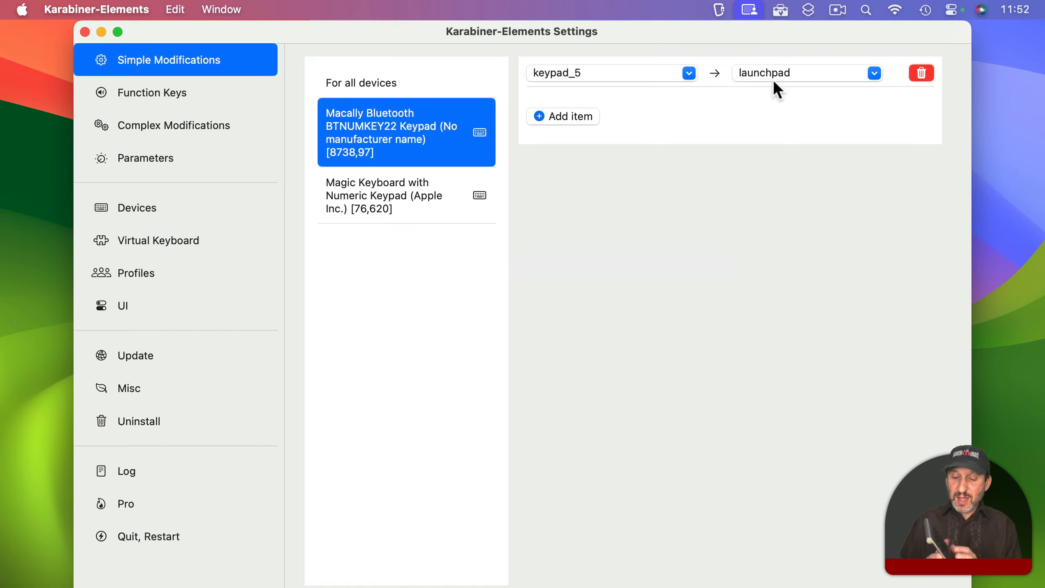
{"action": "key", "text": "KP_5"}
{"action": "key", "text": "KP_5"}
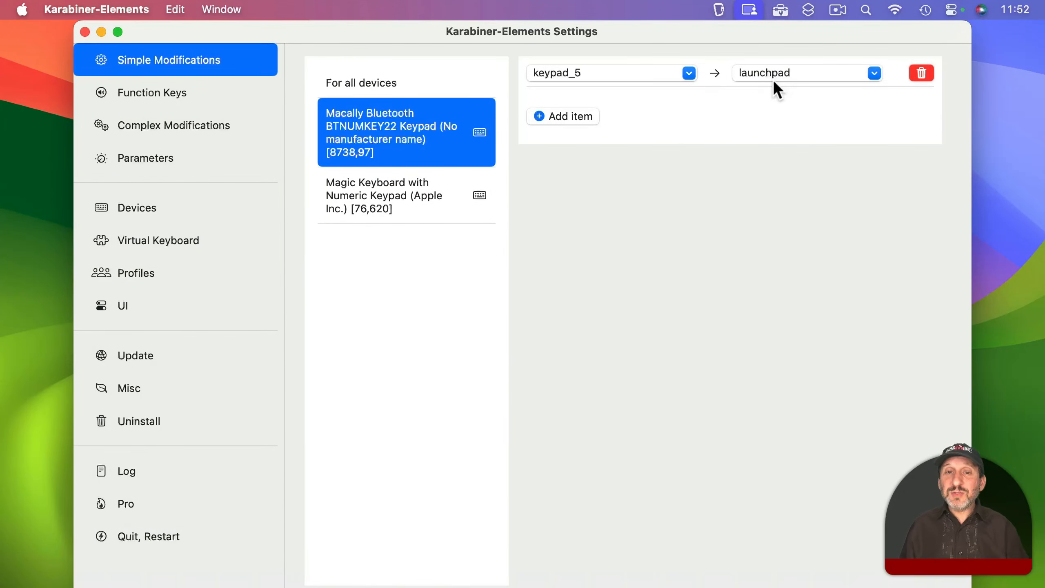
- Look through the other target options for keypad_5, including Software function, Application Launch keys and Others, leaving the mapping as is
{"action": "left_click", "coordinate": [748, 77]}
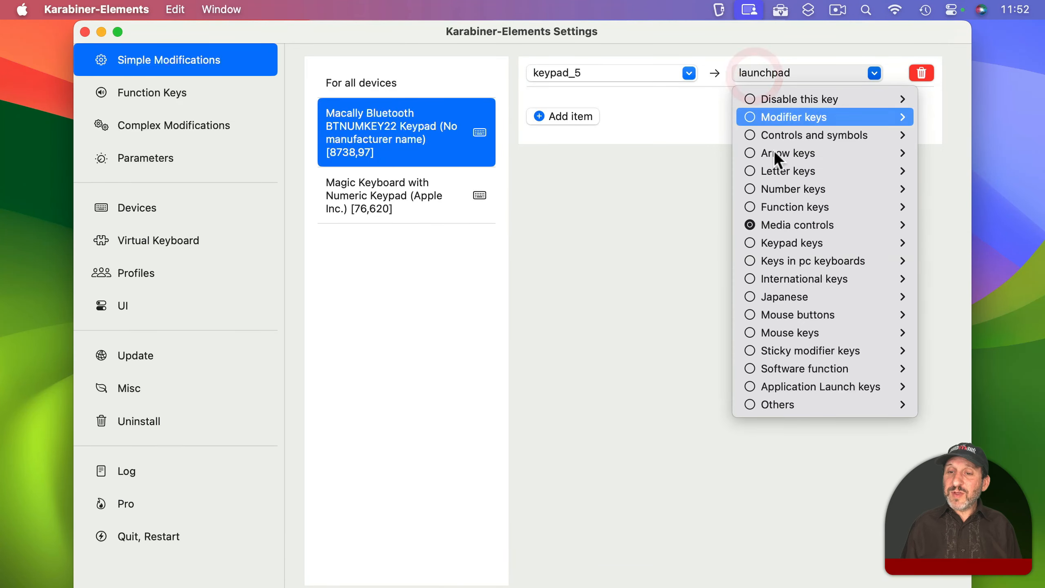
{"action": "mouse_move", "coordinate": [777, 357]}
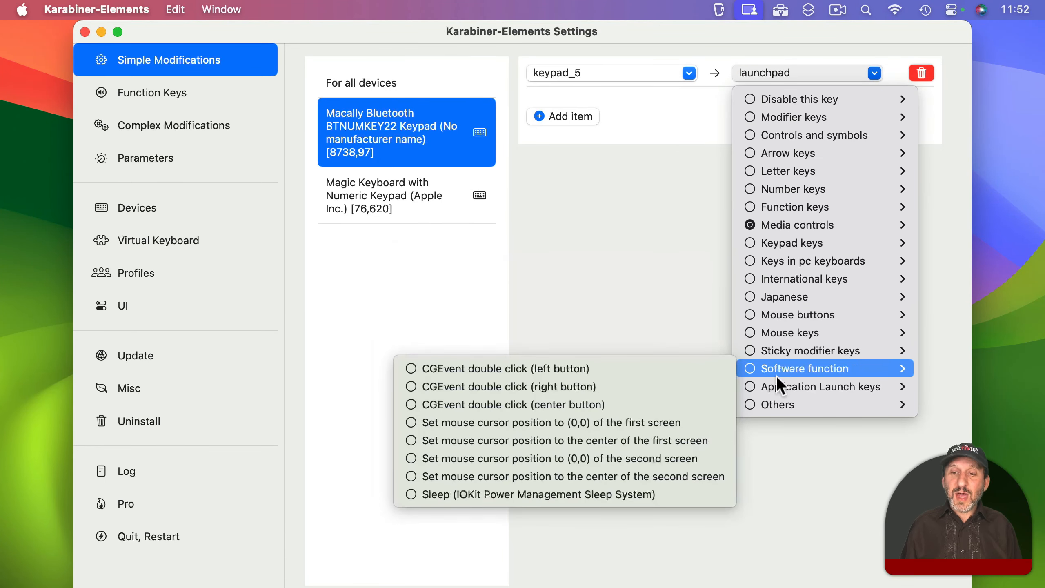
{"action": "mouse_move", "coordinate": [774, 385]}
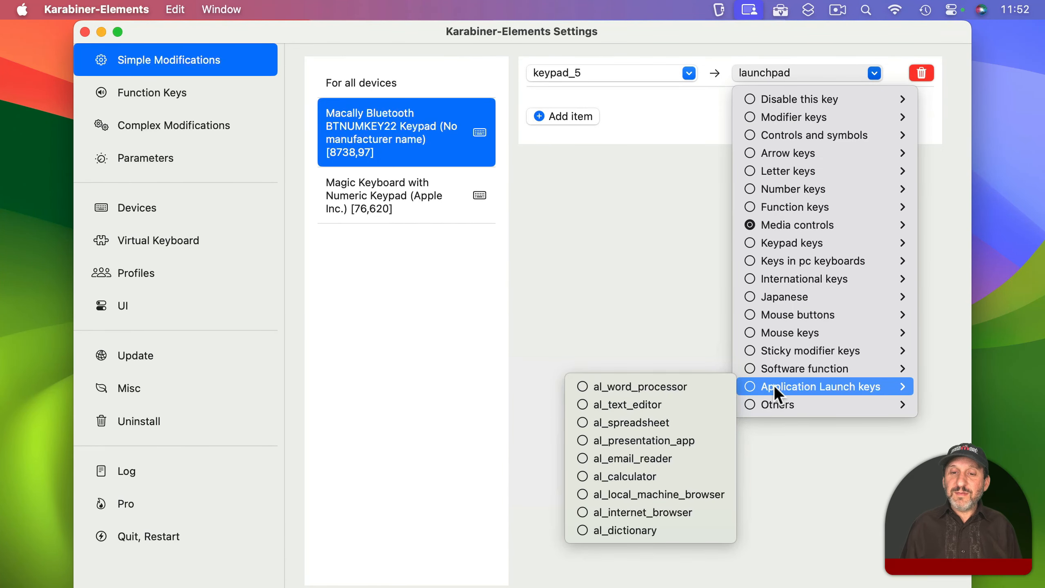
{"action": "mouse_move", "coordinate": [790, 403]}
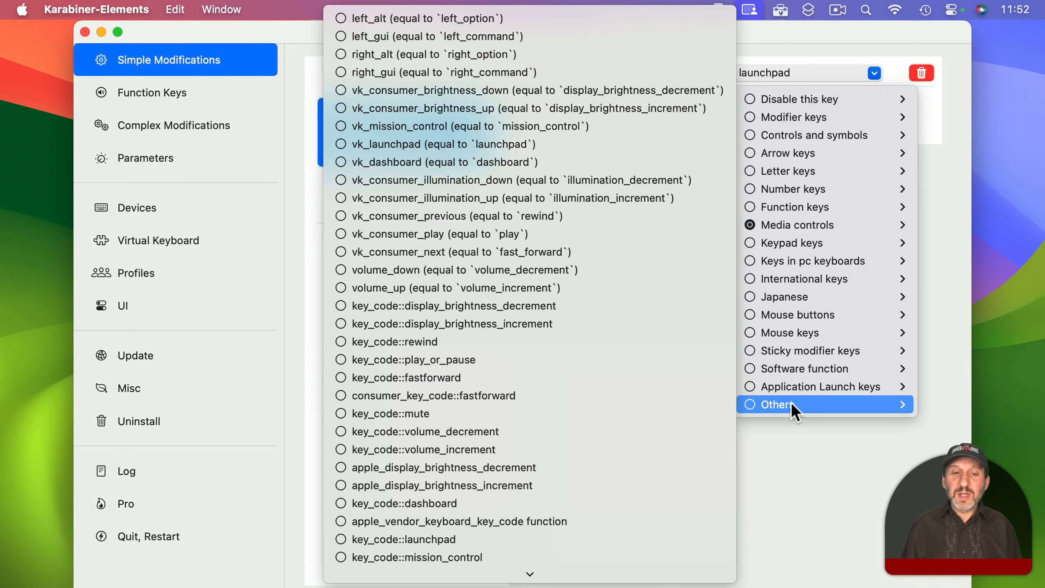
{"action": "left_click", "coordinate": [782, 40]}
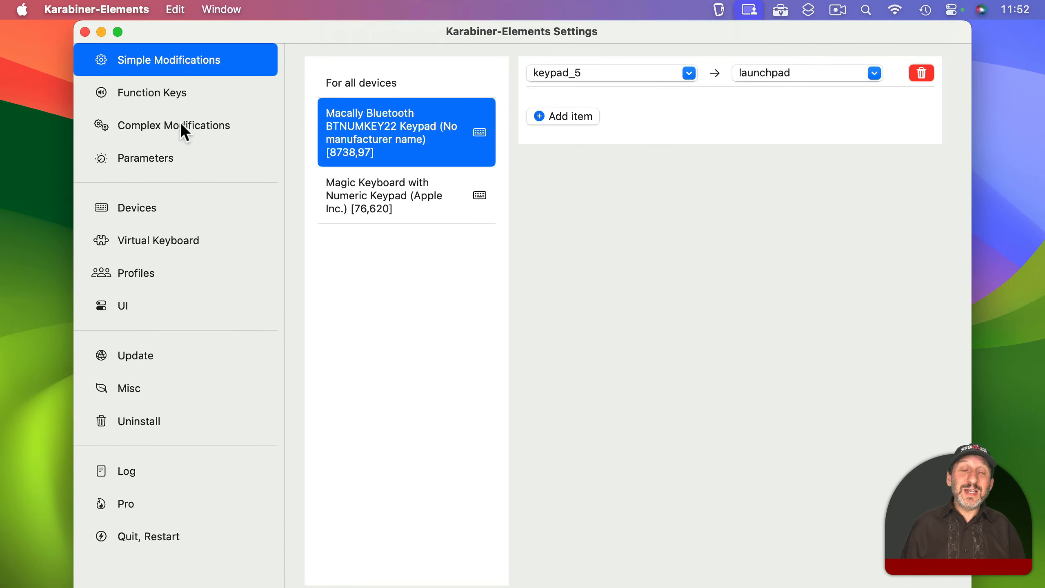
- View the predefined rules offered for complex modifications and close the list without enabling any
{"action": "left_click", "coordinate": [181, 125]}
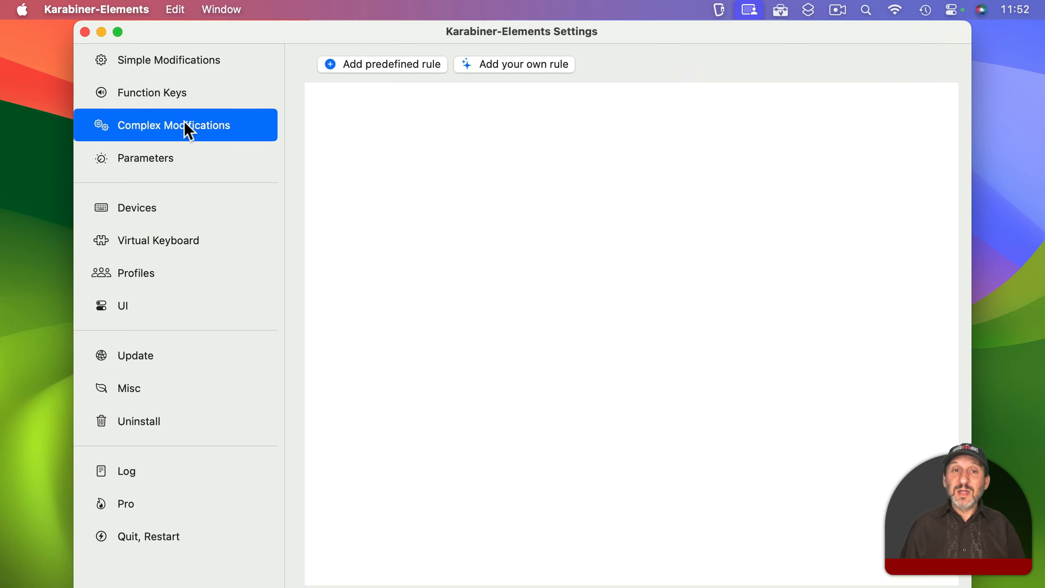
{"action": "left_click", "coordinate": [370, 65]}
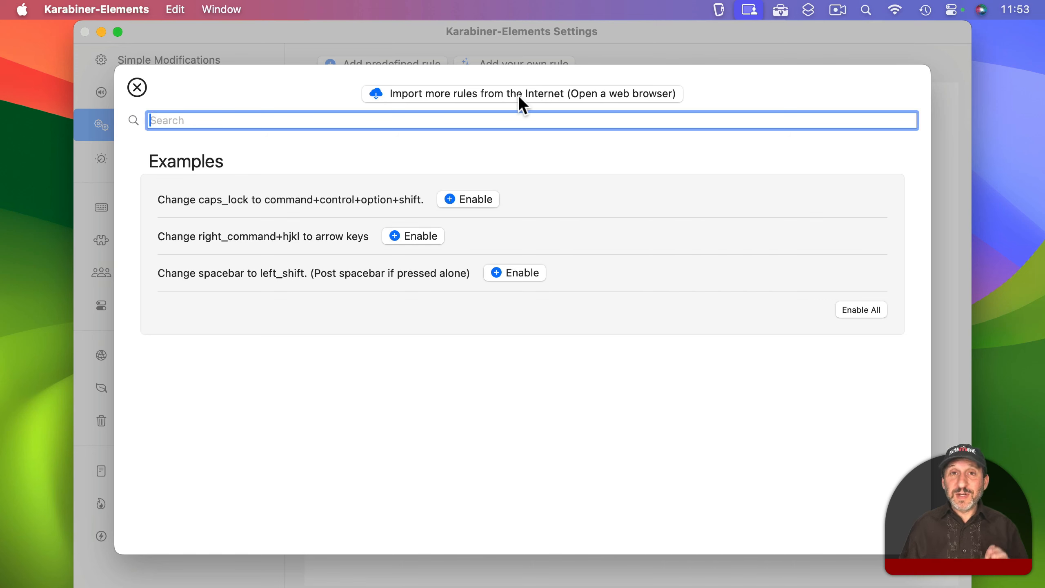
{"action": "left_click", "coordinate": [137, 86]}
- Open the template for a custom complex modification rule, read through its code and select all of it
{"action": "left_click", "coordinate": [511, 74]}
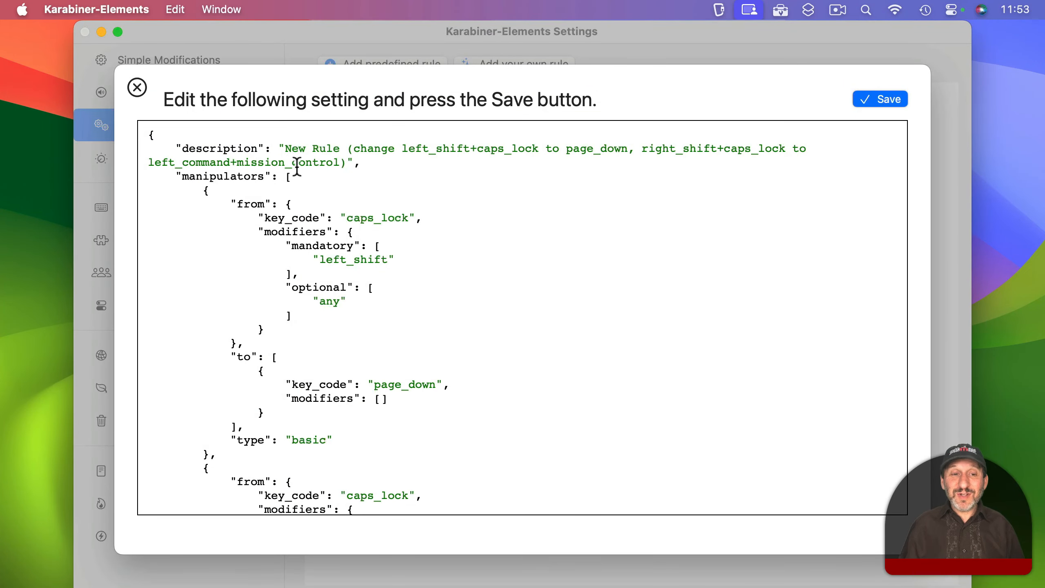
{"action": "scroll", "coordinate": [297, 164], "scroll_direction": "down", "scroll_amount": 5}
{"action": "scroll", "coordinate": [296, 165], "scroll_direction": "up", "scroll_amount": 5}
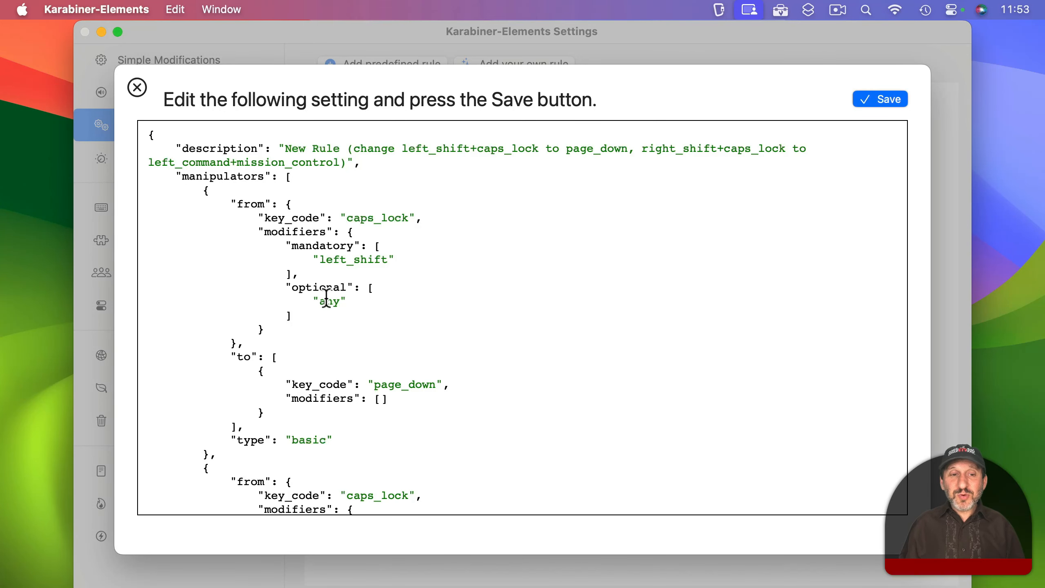
{"action": "scroll", "coordinate": [321, 292], "scroll_direction": "down", "scroll_amount": 10}
{"action": "scroll", "coordinate": [326, 296], "scroll_direction": "up", "scroll_amount": 4}
{"action": "scroll", "coordinate": [326, 296], "scroll_direction": "up", "scroll_amount": 5}
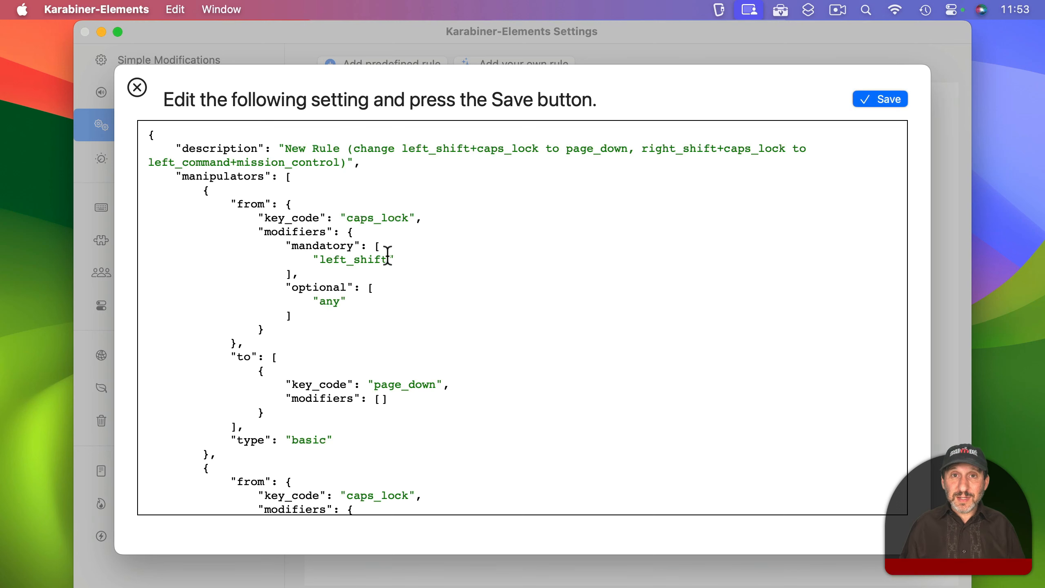
{"action": "key", "text": "super+a"}
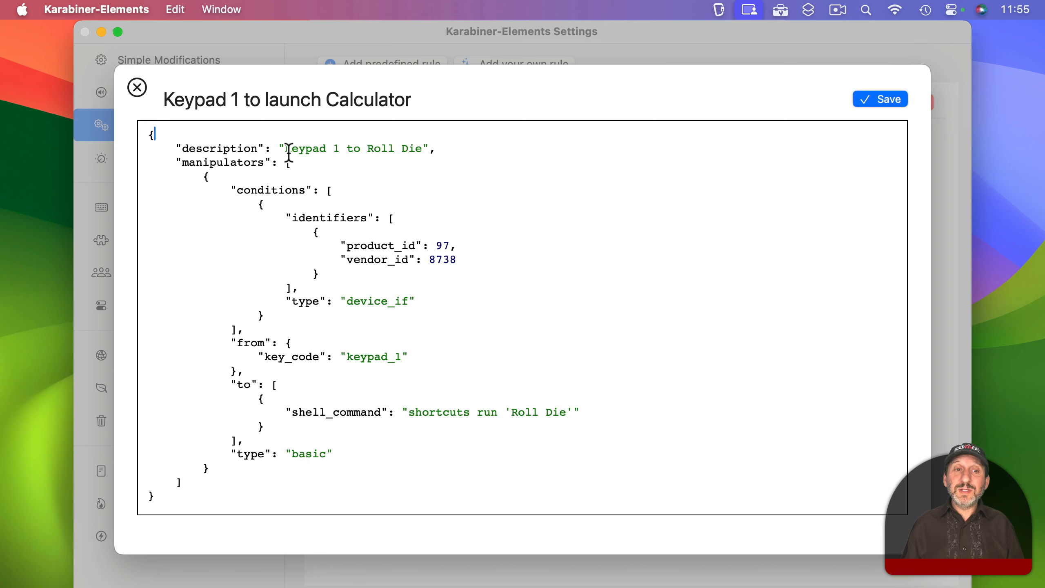
- Examine the custom rule's description, "Keypad 1 to Roll Die", and open the matching Roll Die shortcut in the Shortcuts app
{"action": "left_click_drag", "start_coordinate": [288, 149], "coordinate": [427, 151]}
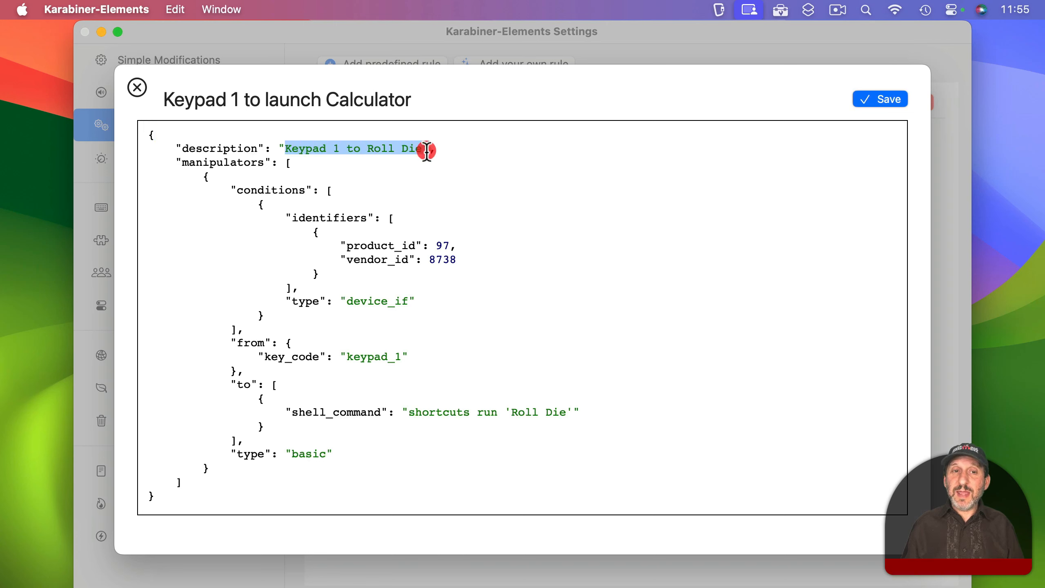
{"action": "left_click", "coordinate": [417, 150]}
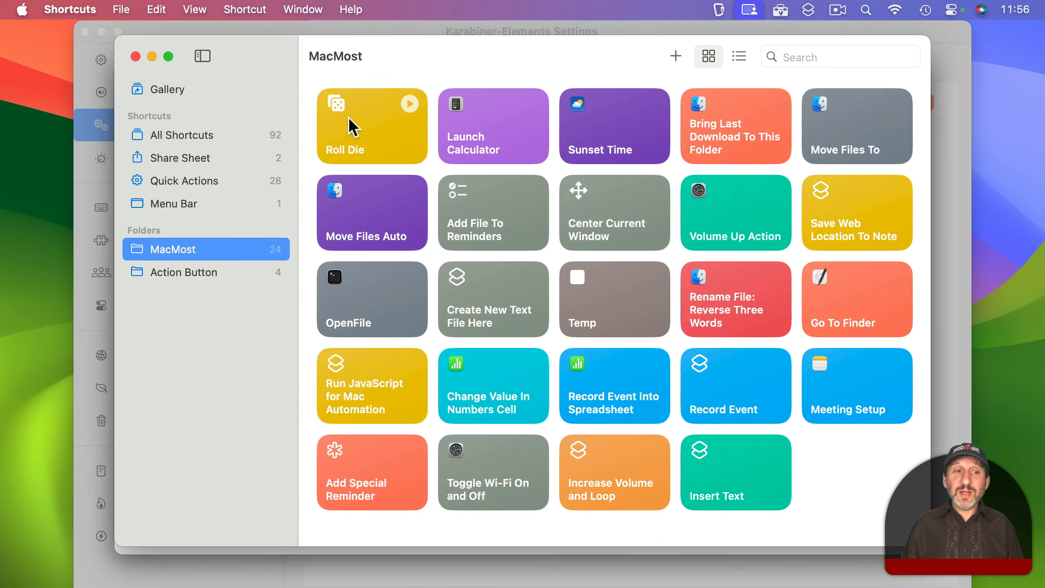
{"action": "double_click", "coordinate": [347, 117]}
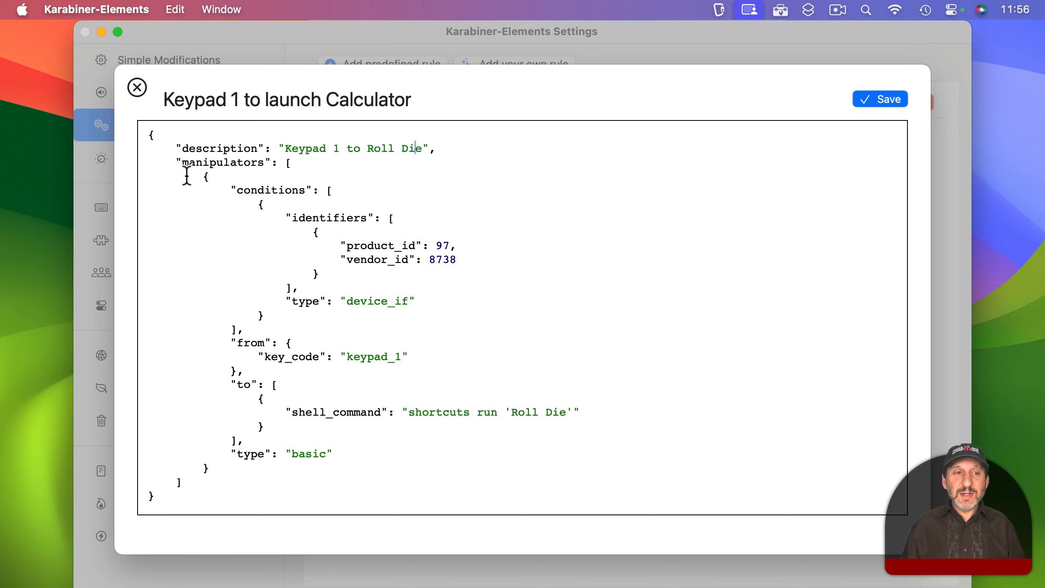
- Examine the rule's manipulators and conditions in Karabiner-Elements, including the device_if type and the product_id and vendor_id identifiers
{"action": "left_click_drag", "start_coordinate": [175, 163], "coordinate": [296, 165]}
{"action": "left_click_drag", "start_coordinate": [229, 189], "coordinate": [349, 189]}
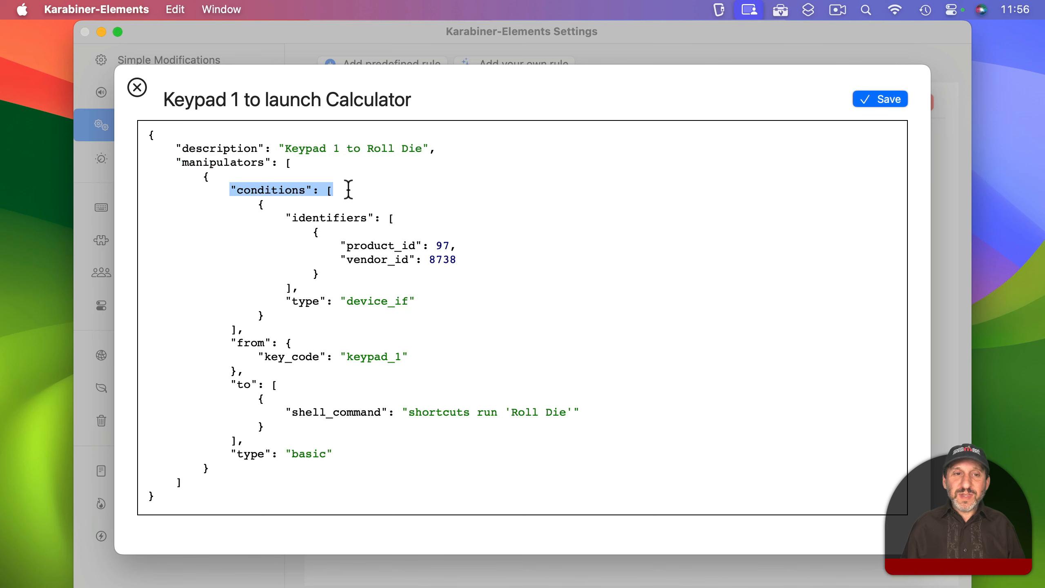
{"action": "left_click", "coordinate": [348, 190]}
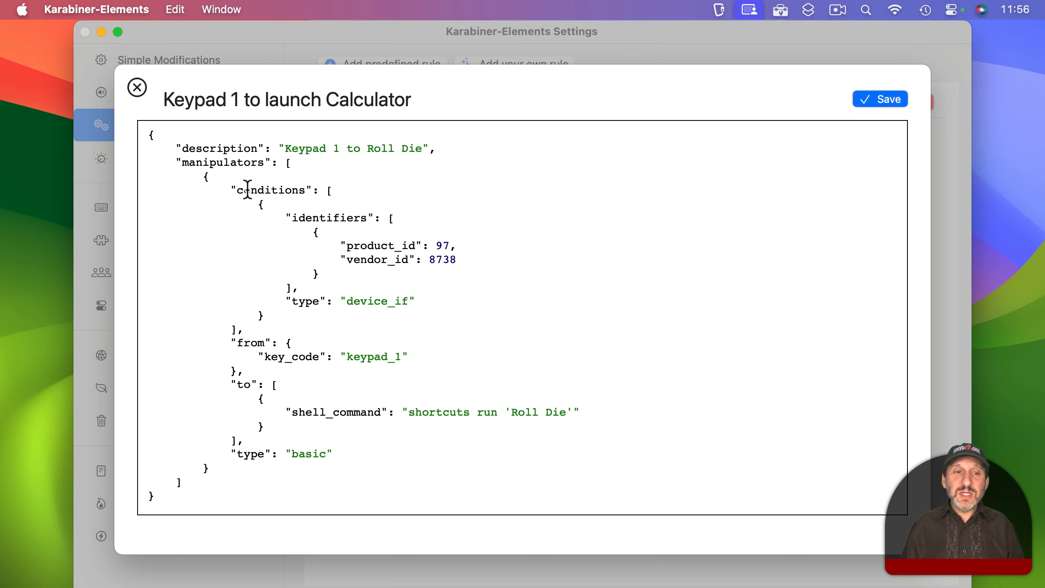
{"action": "left_click_drag", "start_coordinate": [237, 190], "coordinate": [329, 191]}
{"action": "left_click_drag", "start_coordinate": [291, 301], "coordinate": [430, 305]}
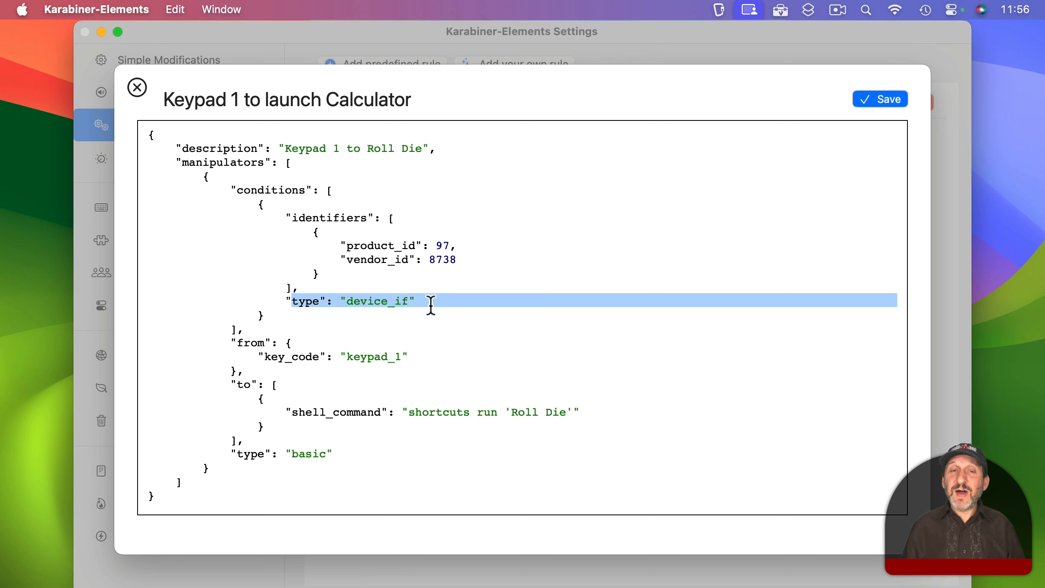
{"action": "left_click", "coordinate": [431, 304]}
{"action": "double_click", "coordinate": [372, 245]}
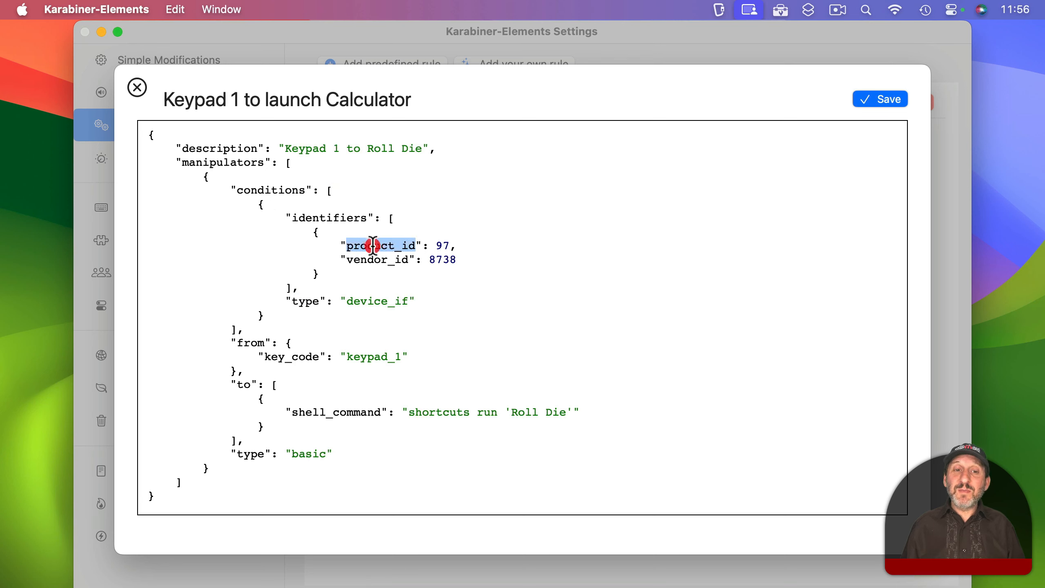
{"action": "double_click", "coordinate": [372, 260]}
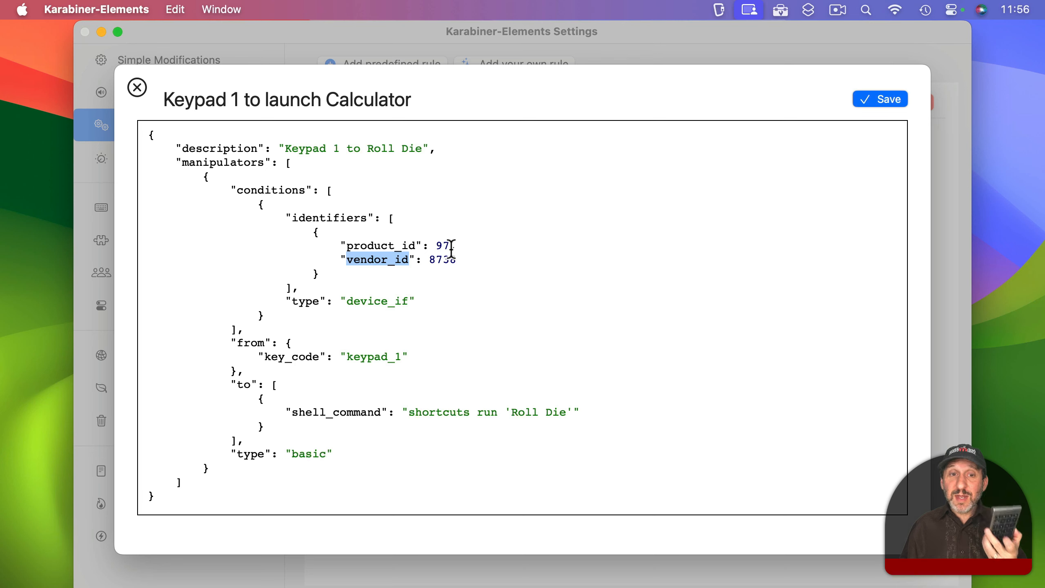
{"action": "left_click", "coordinate": [325, 328]}
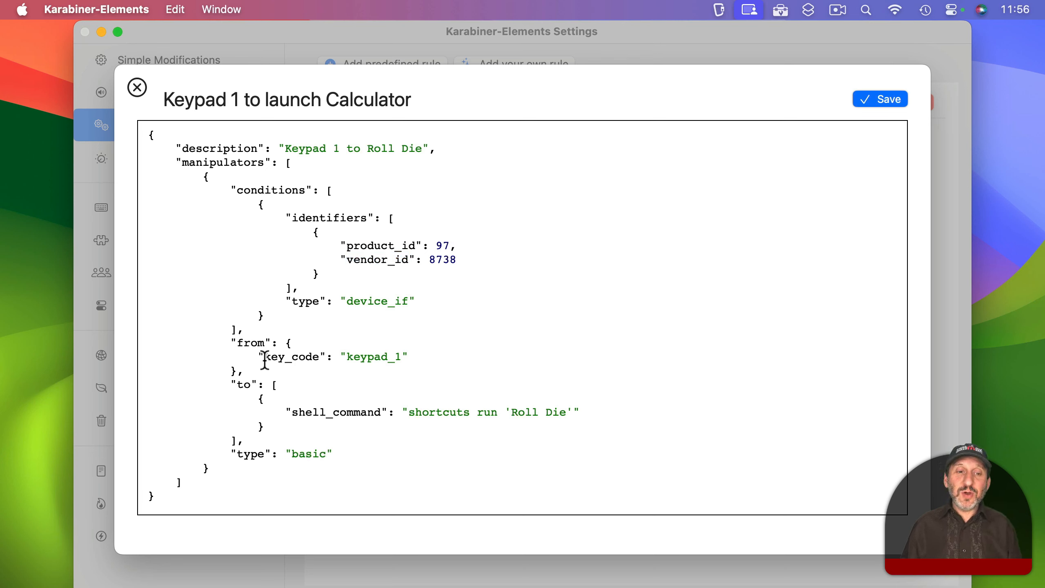
- Examine the rule's keypad_1 source key, the shell command running the Roll Die shortcut, and the basic type line
{"action": "double_click", "coordinate": [362, 357]}
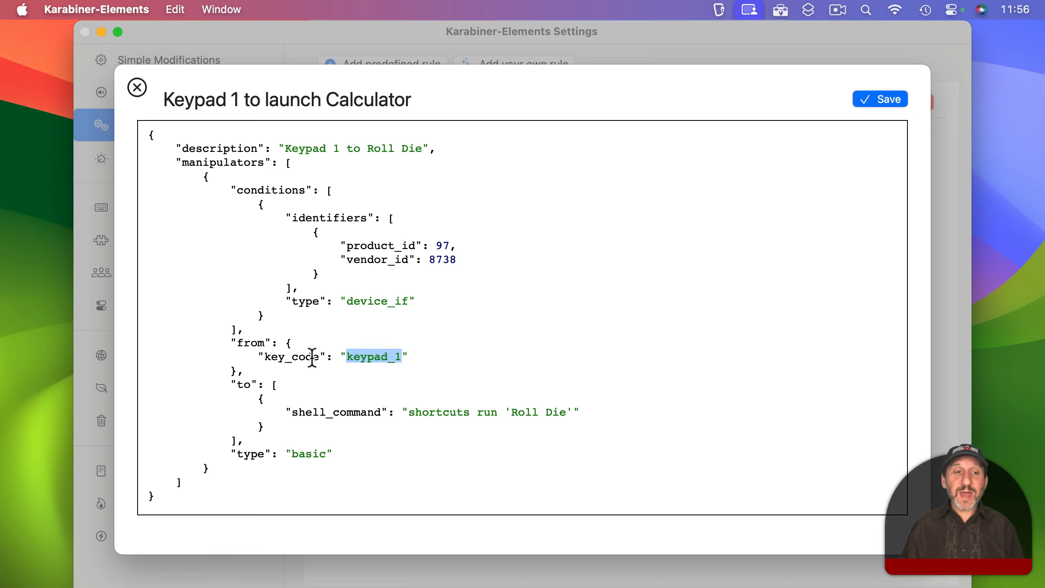
{"action": "double_click", "coordinate": [303, 413]}
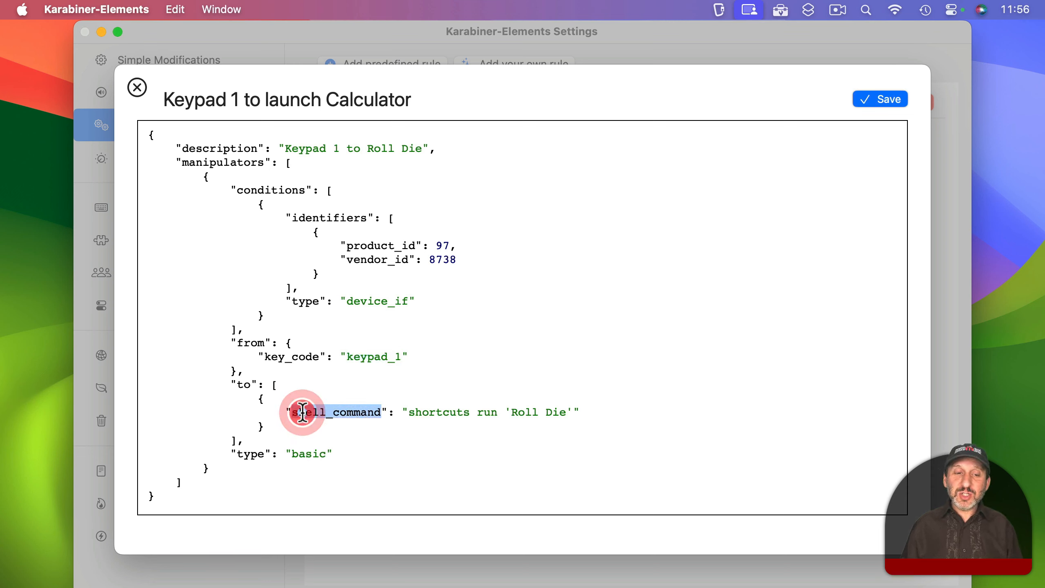
{"action": "double_click", "coordinate": [435, 412]}
{"action": "double_click", "coordinate": [487, 411]}
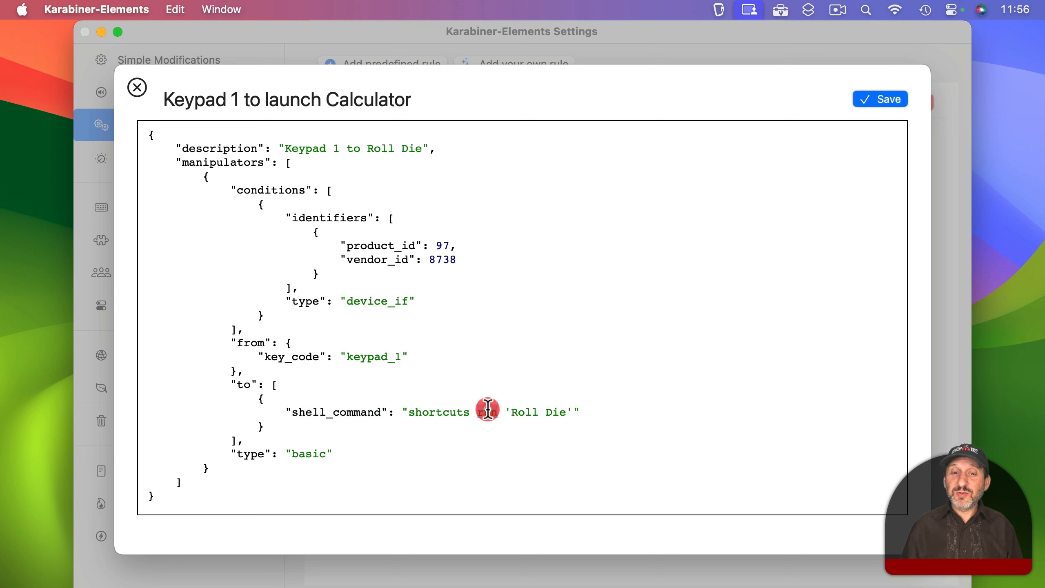
{"action": "left_click_drag", "start_coordinate": [506, 411], "coordinate": [569, 412]}
{"action": "left_click", "coordinate": [588, 410]}
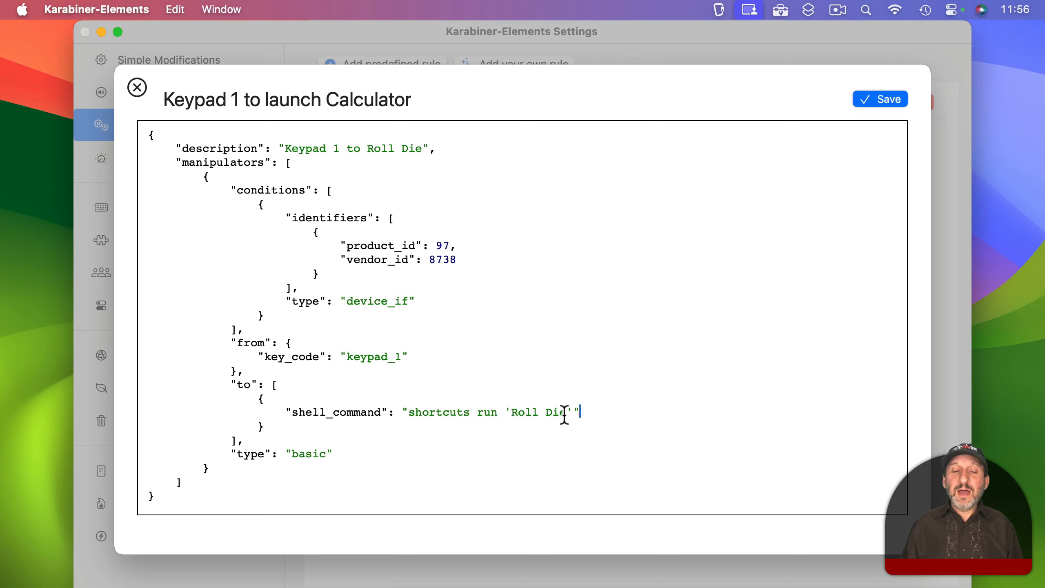
{"action": "left_click_drag", "start_coordinate": [505, 412], "coordinate": [573, 413]}
{"action": "left_click", "coordinate": [661, 413]}
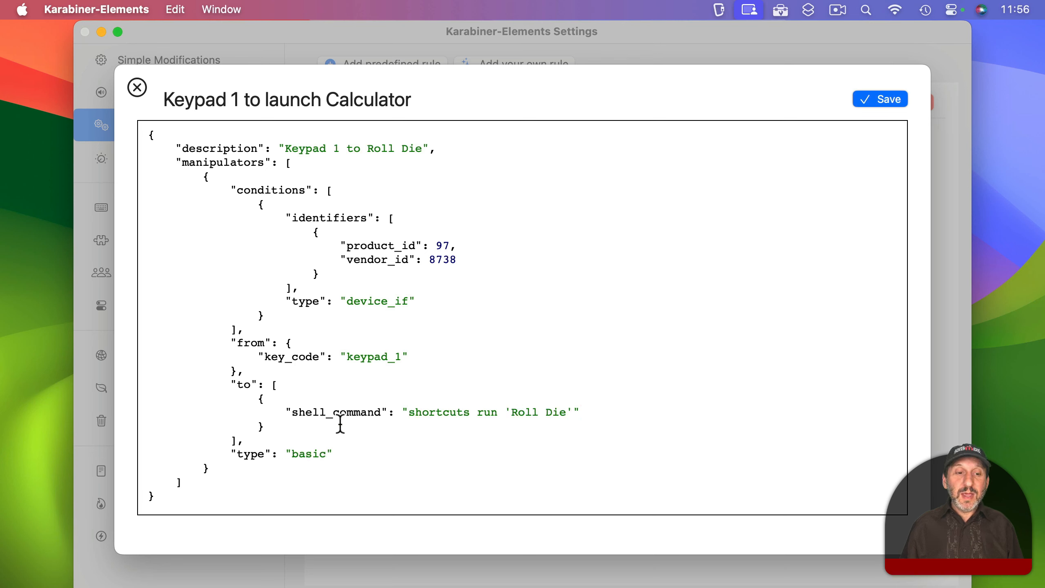
{"action": "left_click_drag", "start_coordinate": [230, 453], "coordinate": [366, 453]}
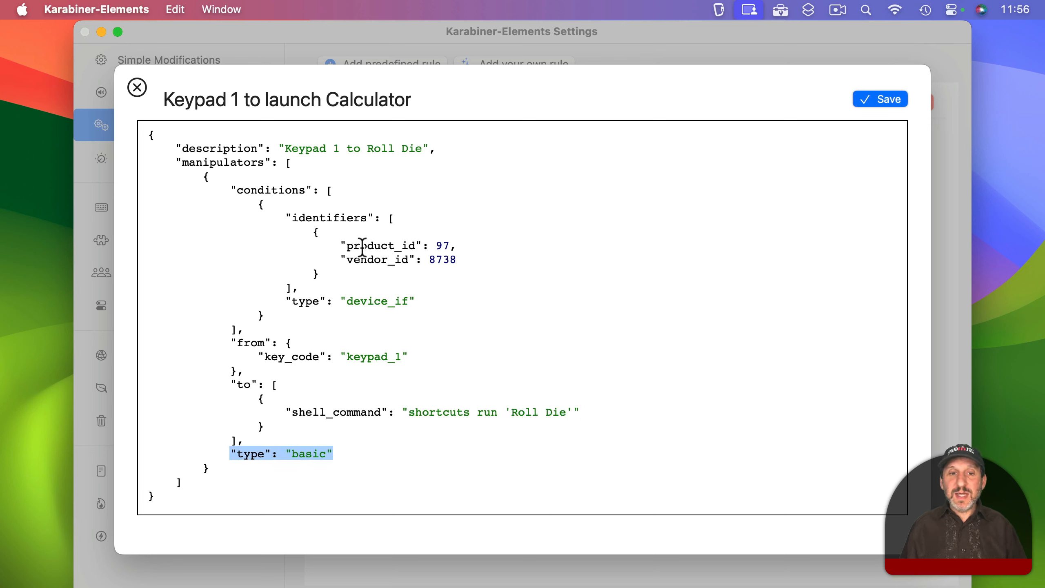
- Examine the rule's nested code structure, including the brackets and braces enclosing its conditions and identifiers
{"action": "left_click_drag", "start_coordinate": [181, 148], "coordinate": [292, 497]}
{"action": "left_click", "coordinate": [308, 419]}
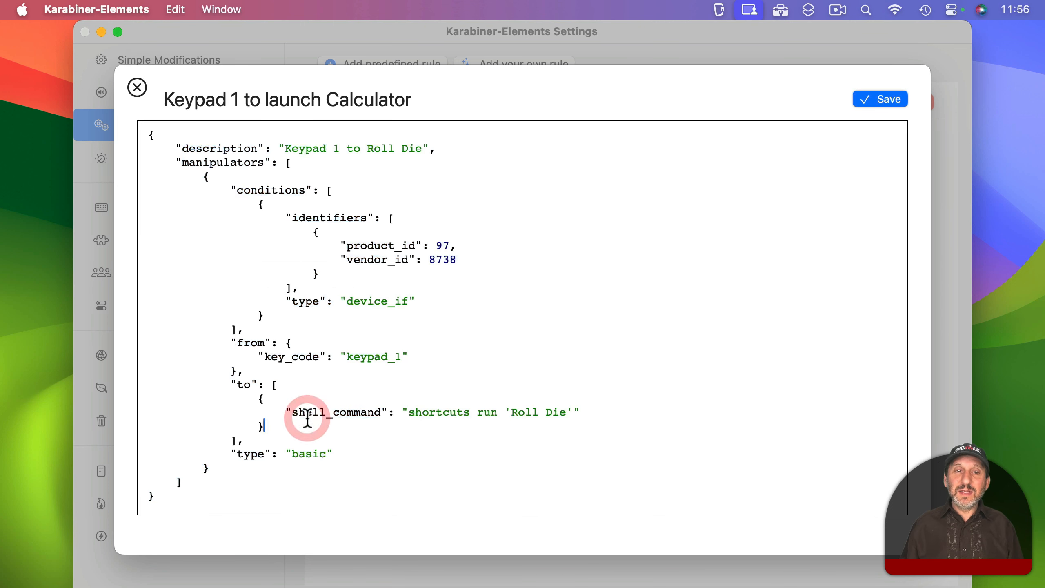
{"action": "left_click_drag", "start_coordinate": [326, 190], "coordinate": [333, 191]}
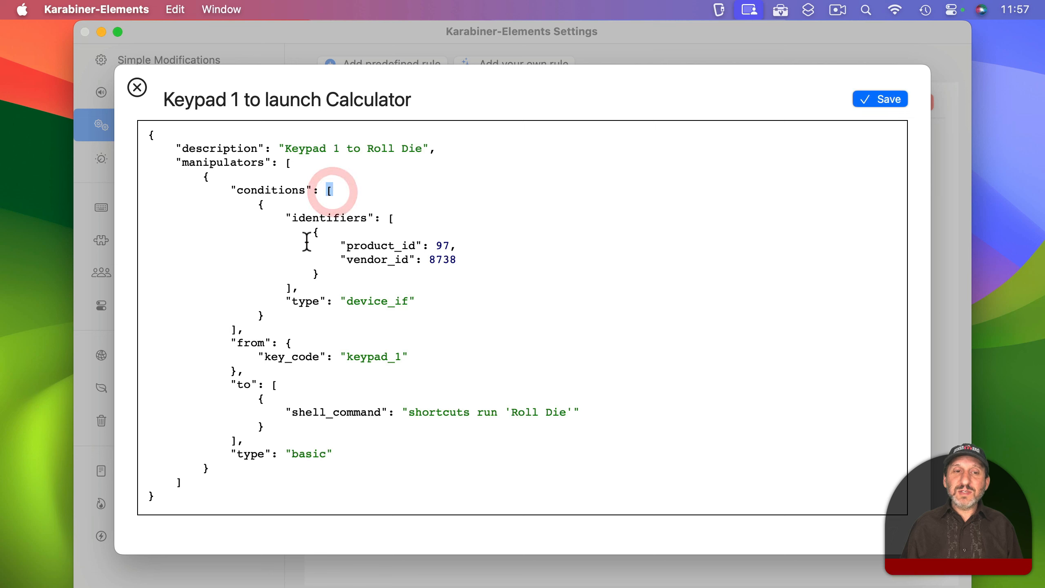
{"action": "left_click_drag", "start_coordinate": [313, 234], "coordinate": [320, 235]}
{"action": "left_click", "coordinate": [345, 246]}
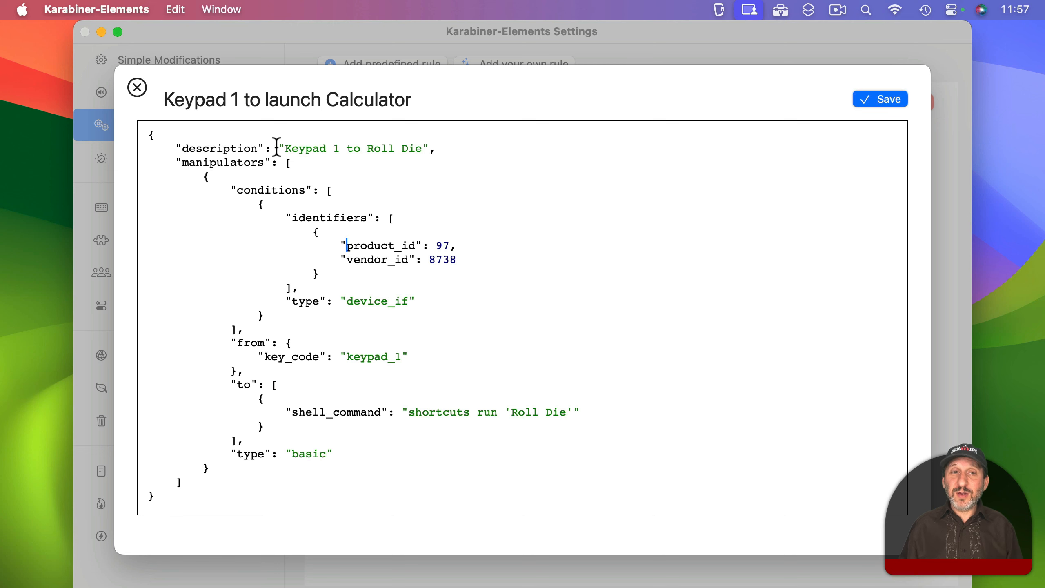
- Save the "Keypad 1 to Roll Die" rule and test it repeatedly from the external keypad, dismissing each Roll Die result
{"action": "left_click", "coordinate": [888, 100]}
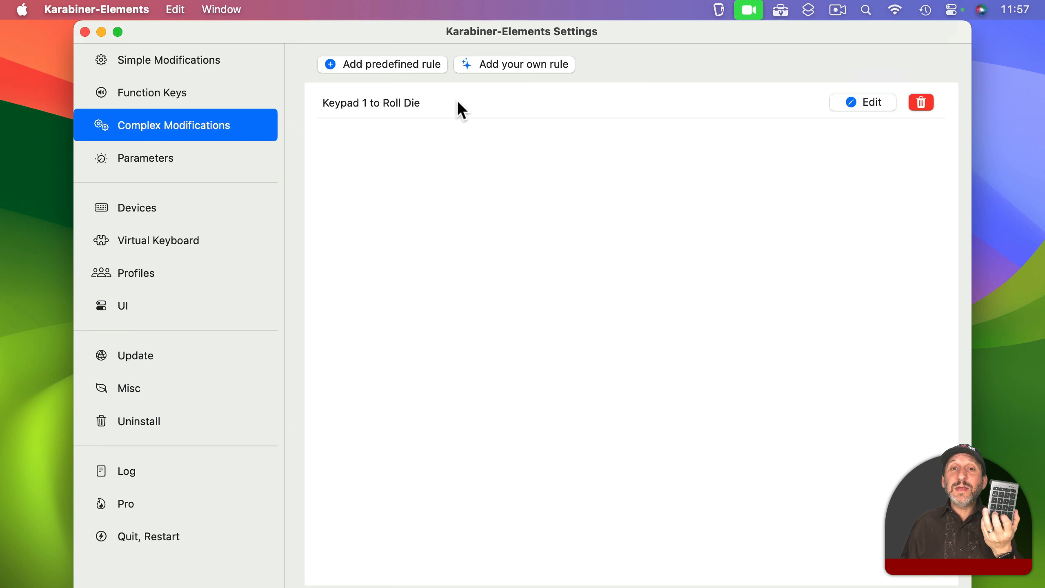
{"action": "key", "text": "KP_1"}
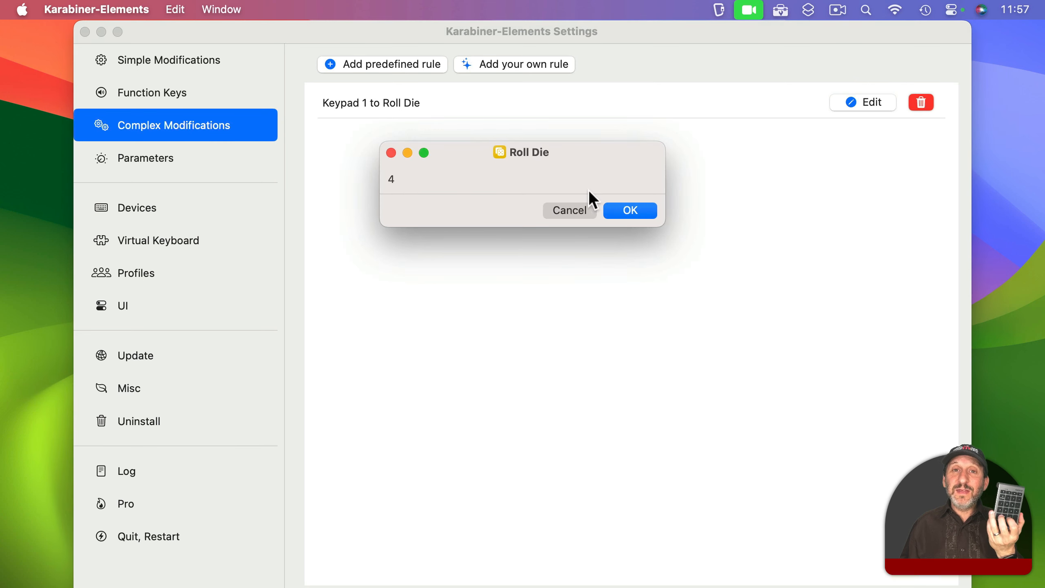
{"action": "left_click", "coordinate": [619, 210]}
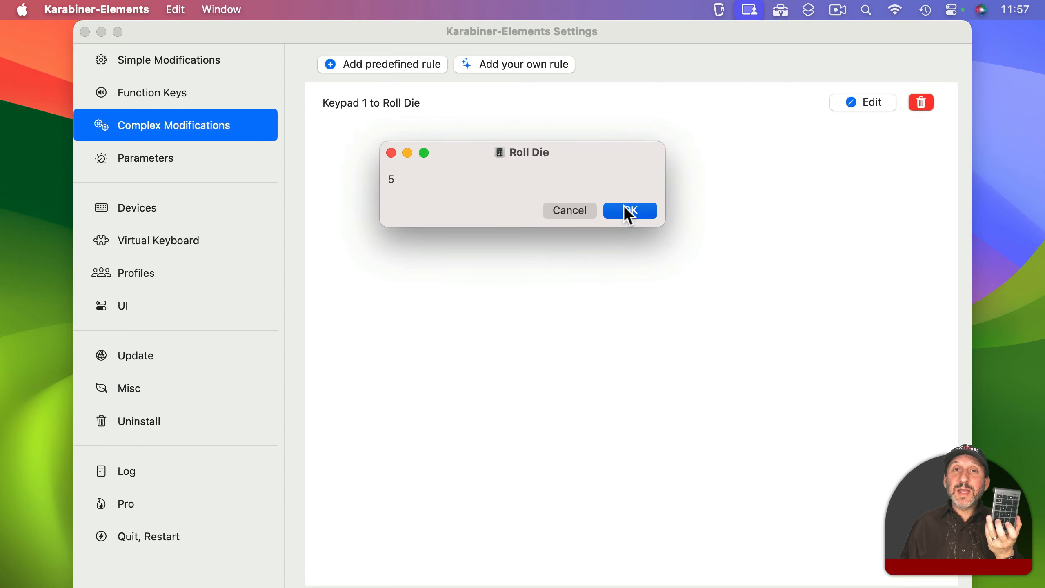
{"action": "left_click", "coordinate": [625, 209]}
{"action": "key", "text": "KP_1"}
{"action": "left_click", "coordinate": [624, 208]}
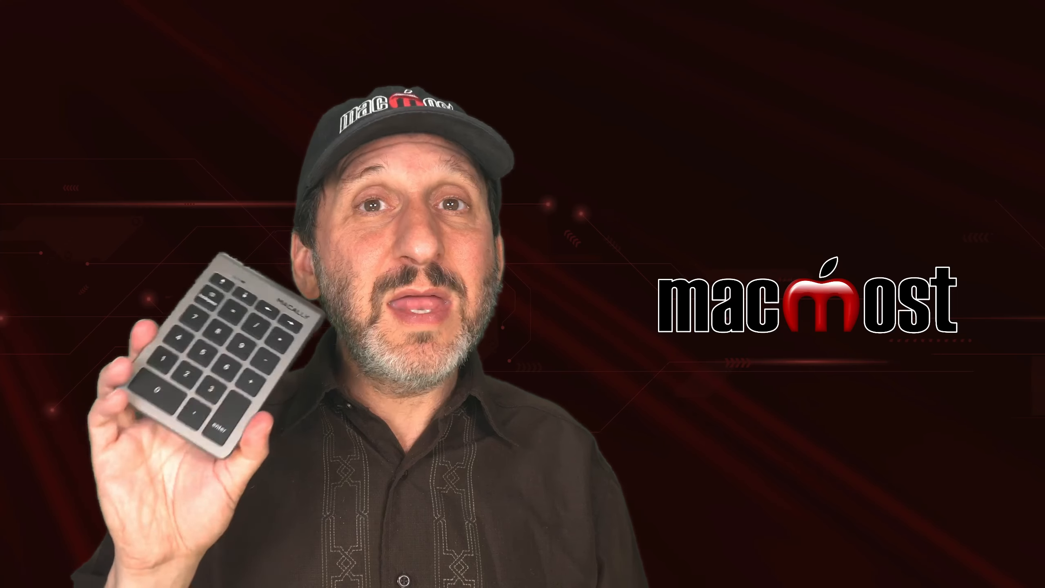